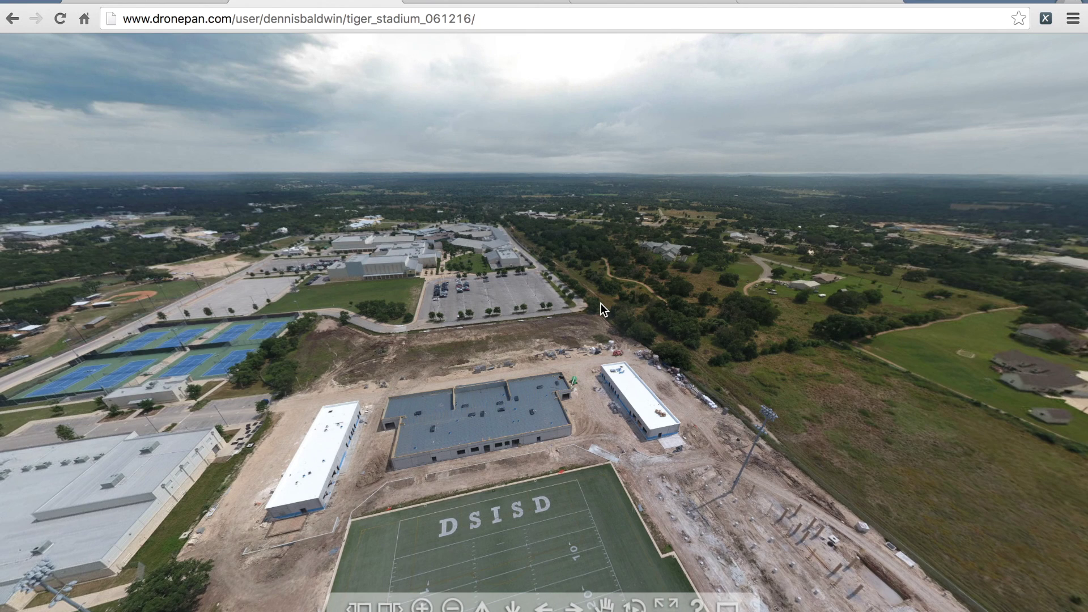
- Tilt the aerial stadium view down, jump to the field-centre hotspot, look around, then show its Facebook post
left_click_drag(596, 311, 546, 351)
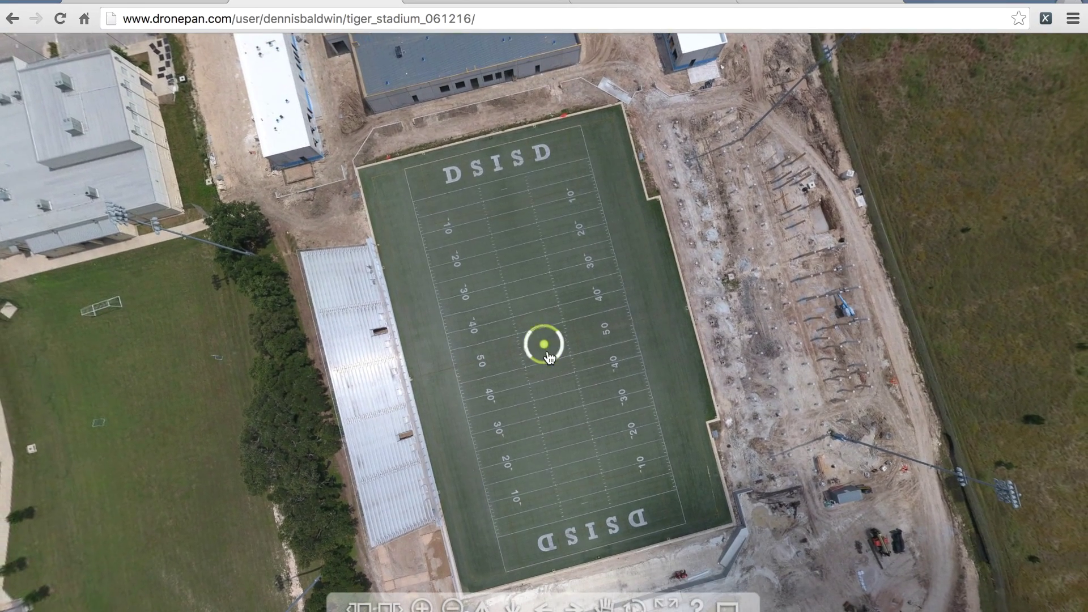
left_click(546, 347)
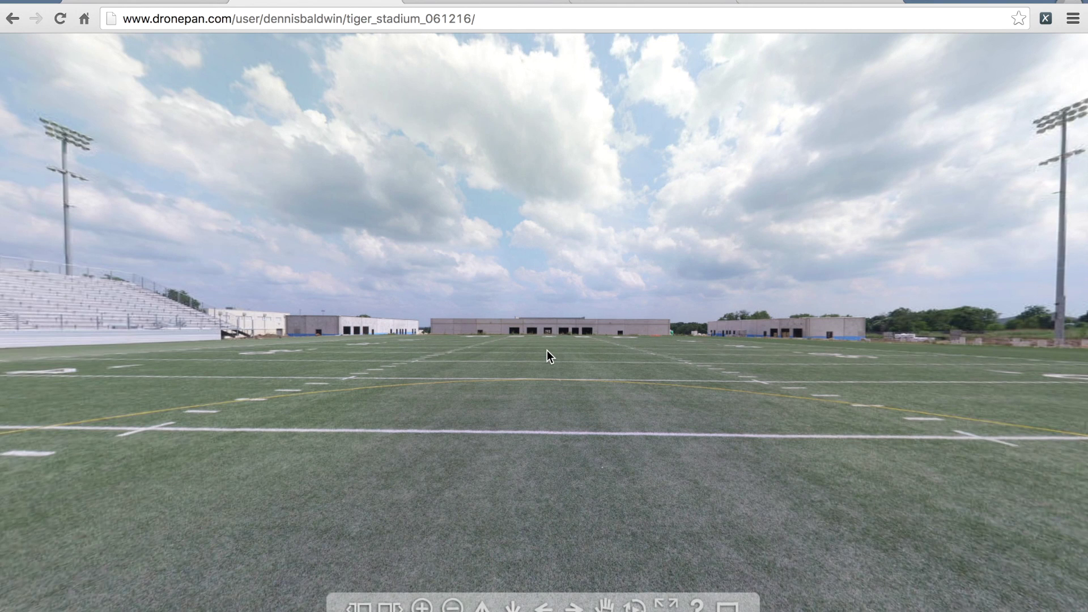
left_click_drag(546, 350, 699, 317)
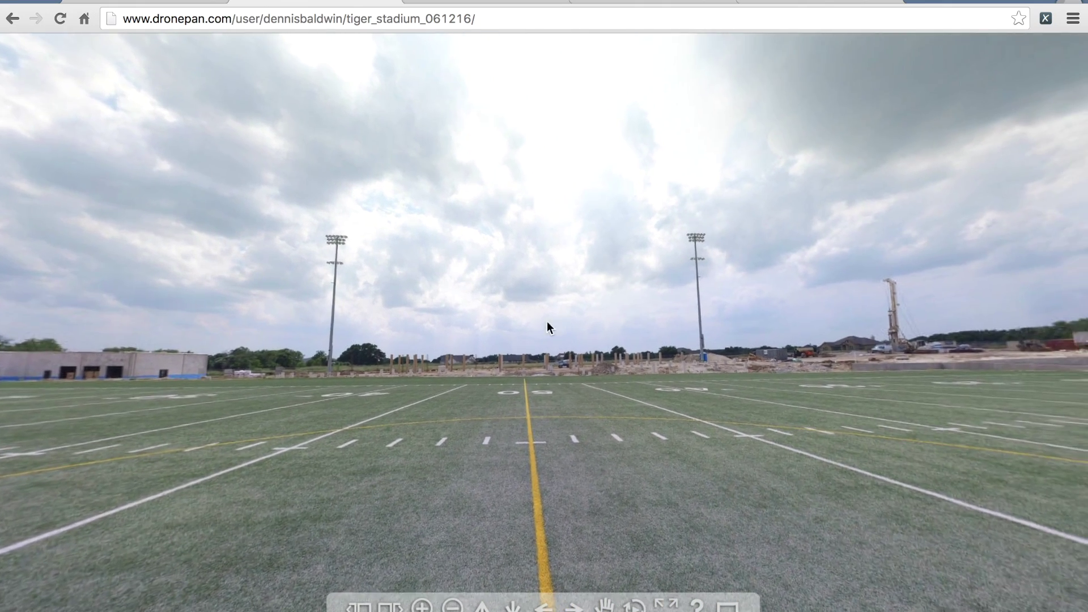
left_click_drag(586, 331, 650, 273)
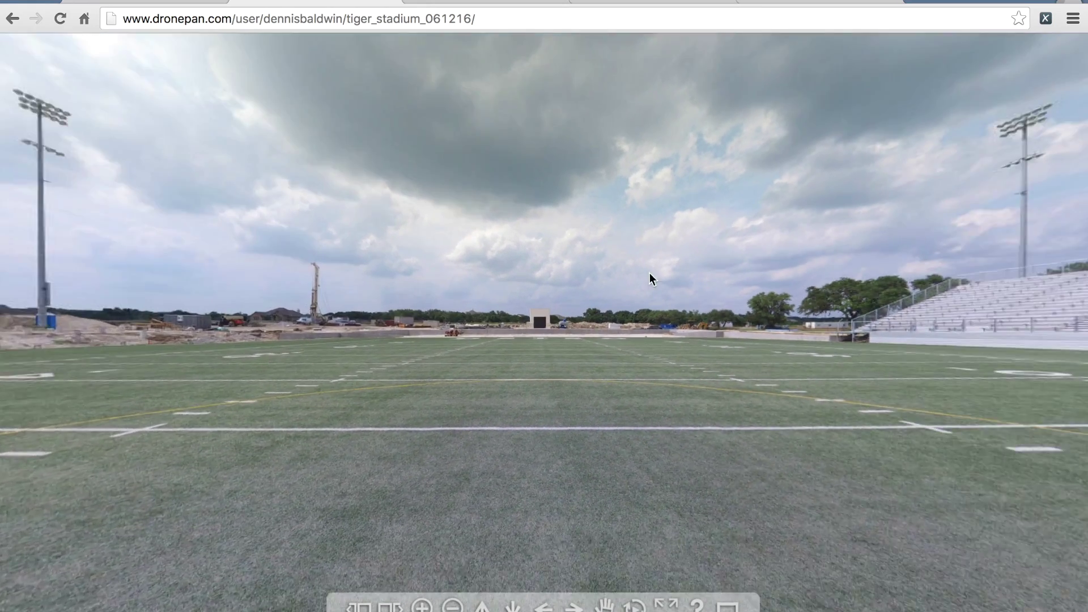
left_click(669, 2)
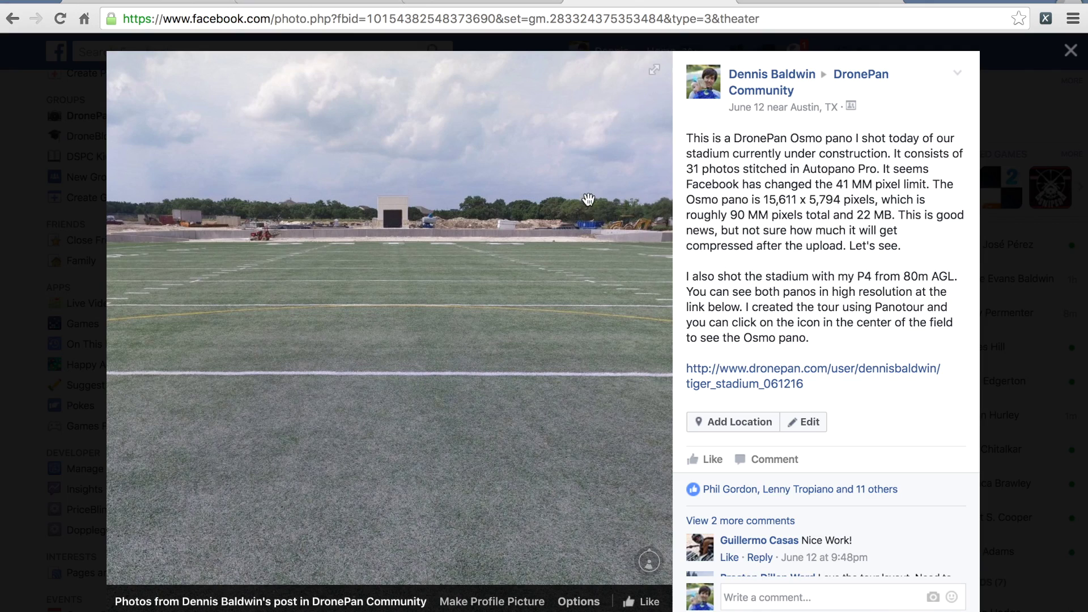
- View the stadium panorama post's photo in Facebook's full-screen 360 viewer
left_click(652, 67)
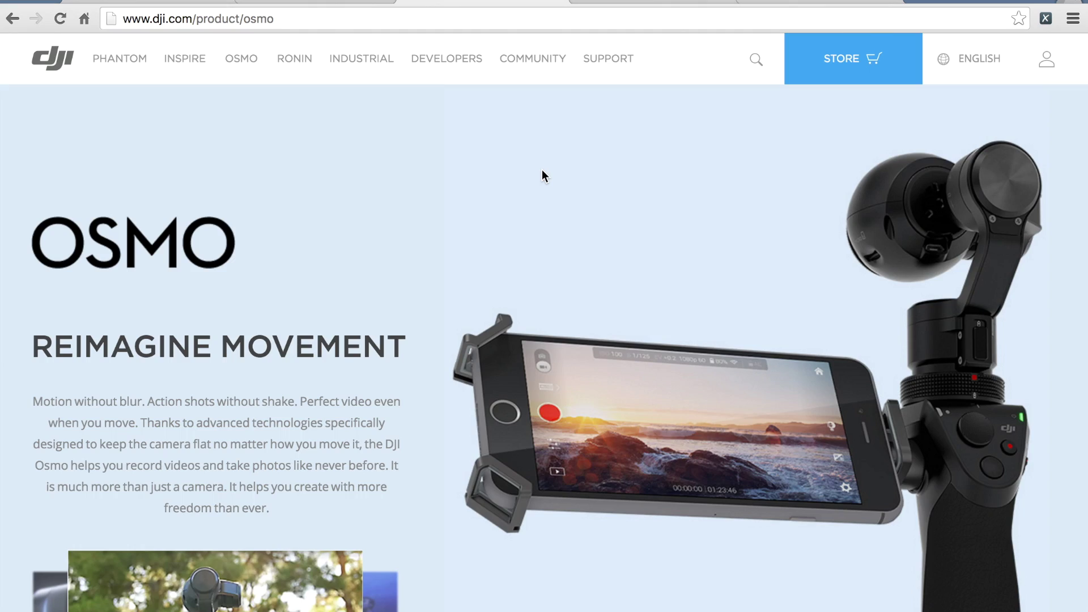
scroll(542, 170, "down", 2)
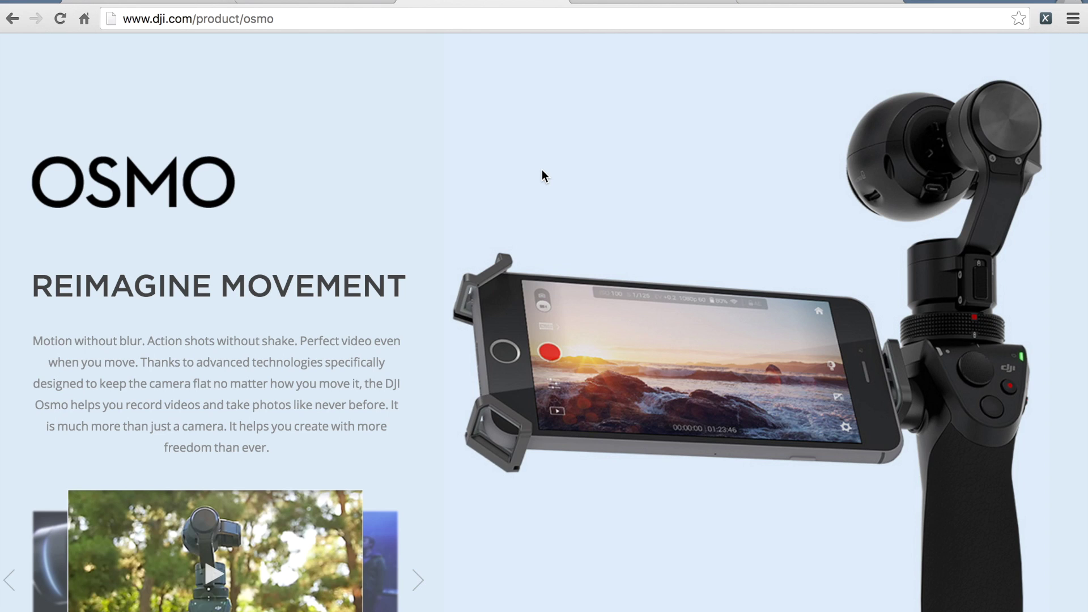
scroll(542, 169, "down", 1)
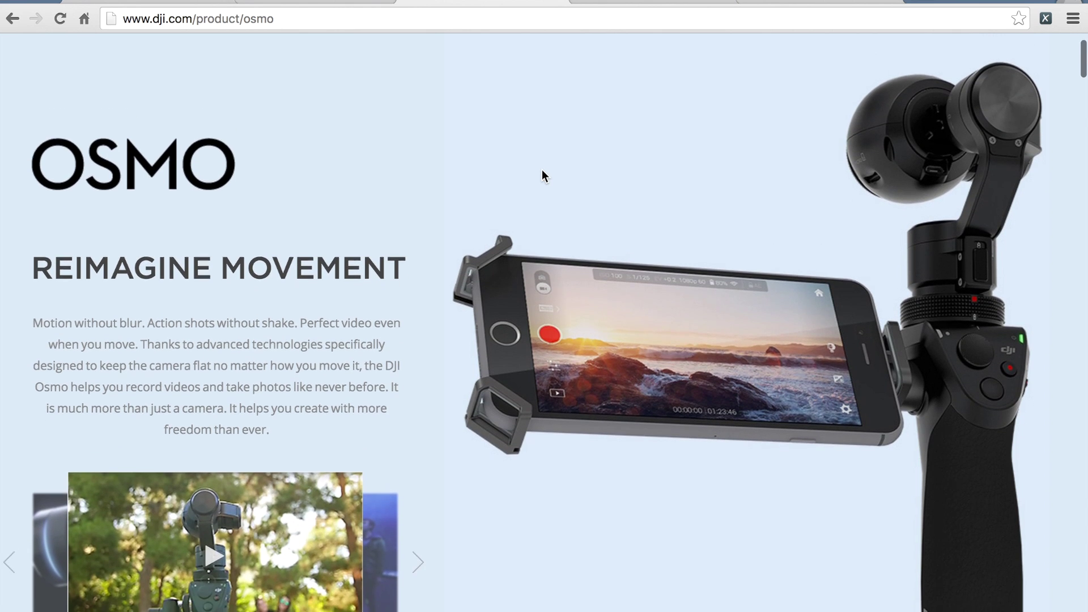
scroll(542, 169, "down", 1)
scroll(542, 169, "down", 1)
scroll(542, 169, "up", 1)
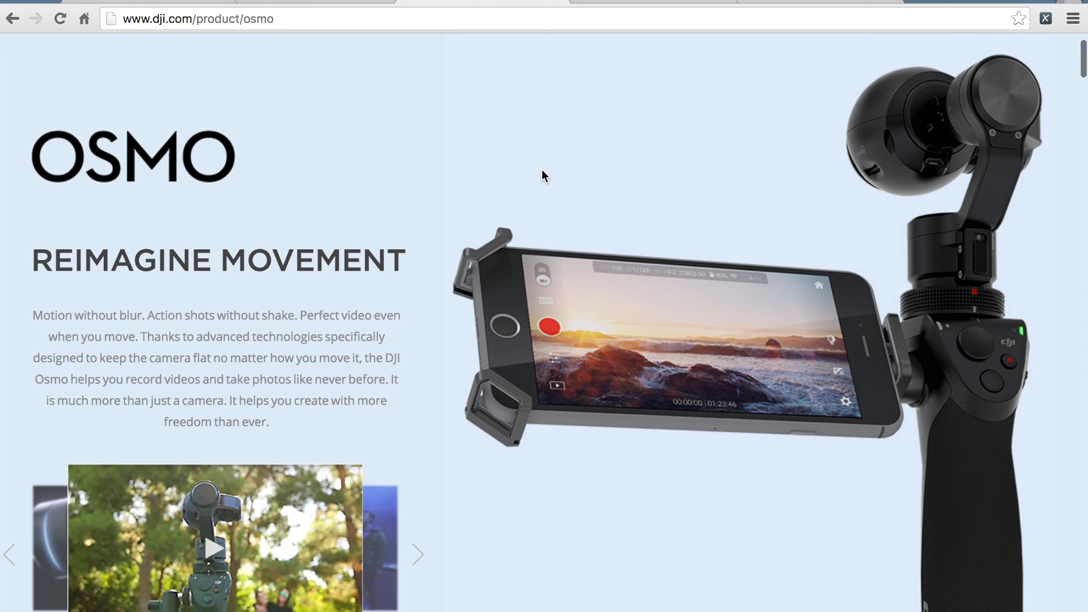
scroll(542, 175, "down", 2)
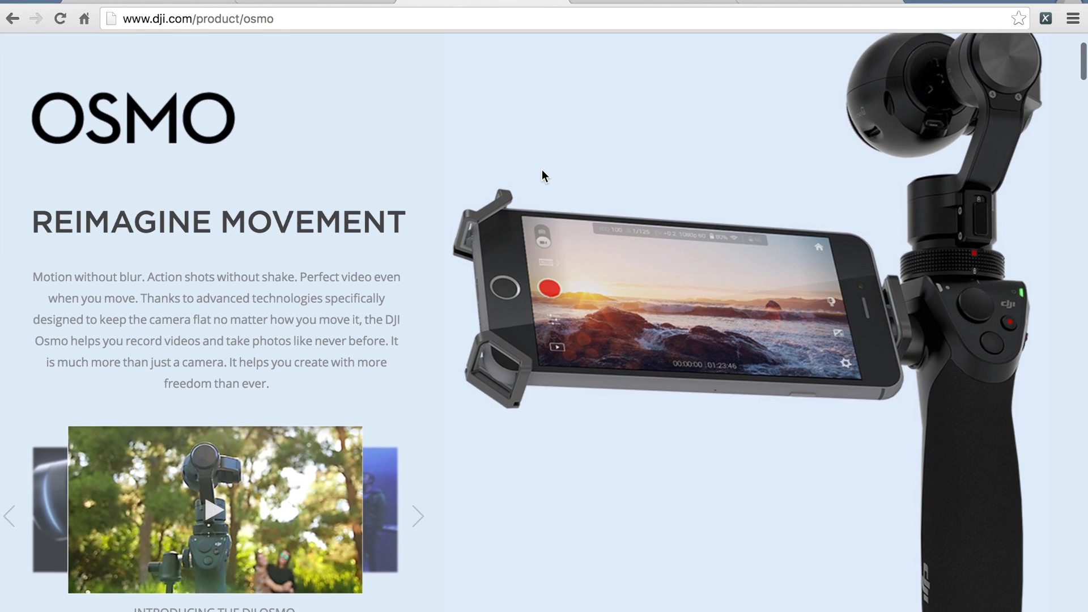
scroll(541, 176, "up", 2)
scroll(542, 176, "down", 3)
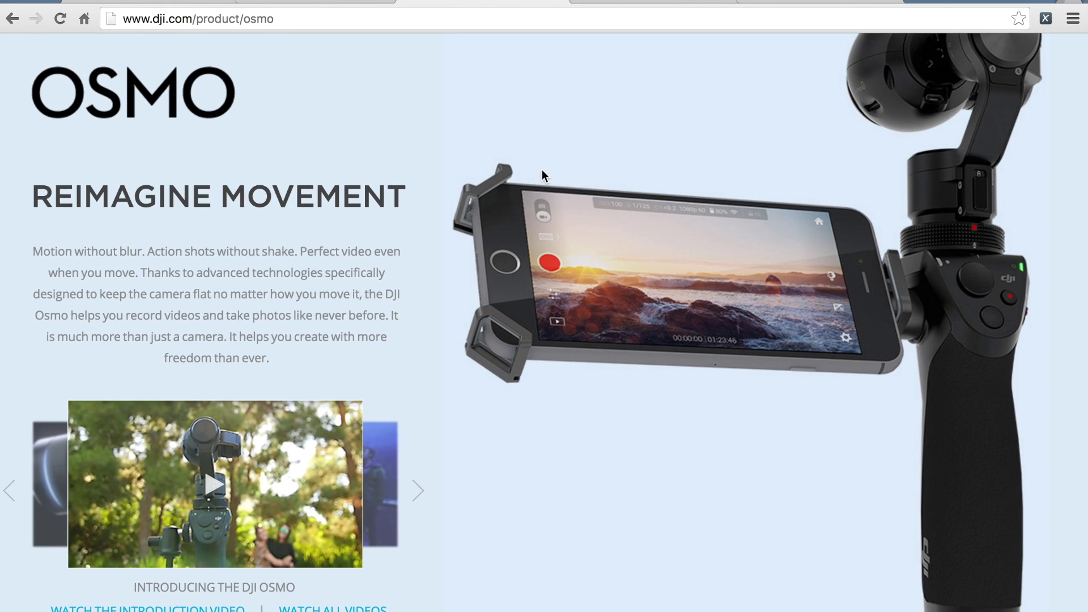
scroll(542, 171, "down", 15)
scroll(543, 171, "up", 15)
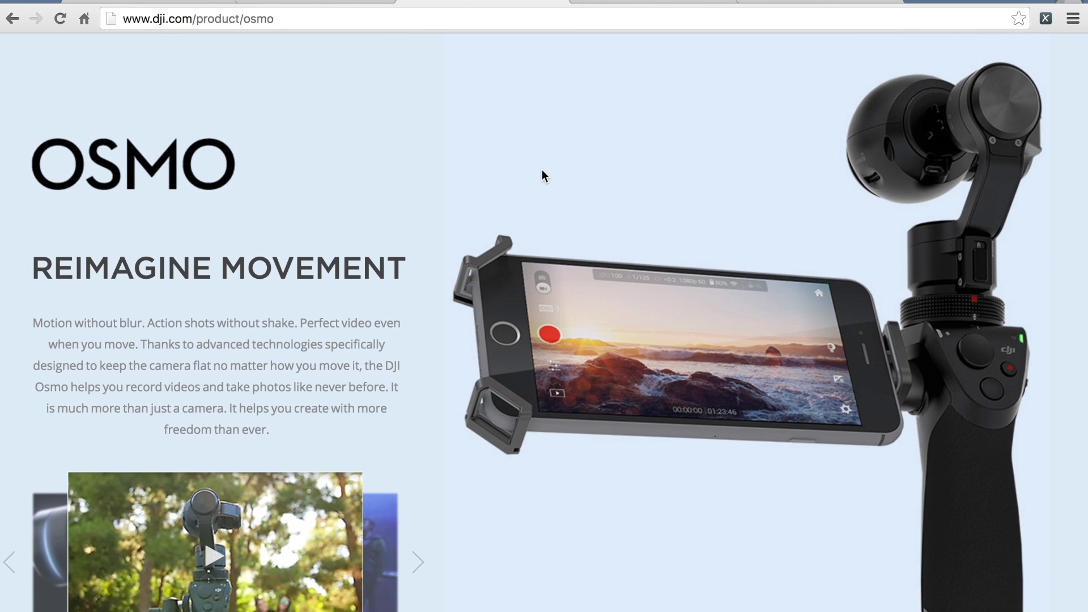
scroll(542, 171, "up", 1)
scroll(542, 171, "up", 2)
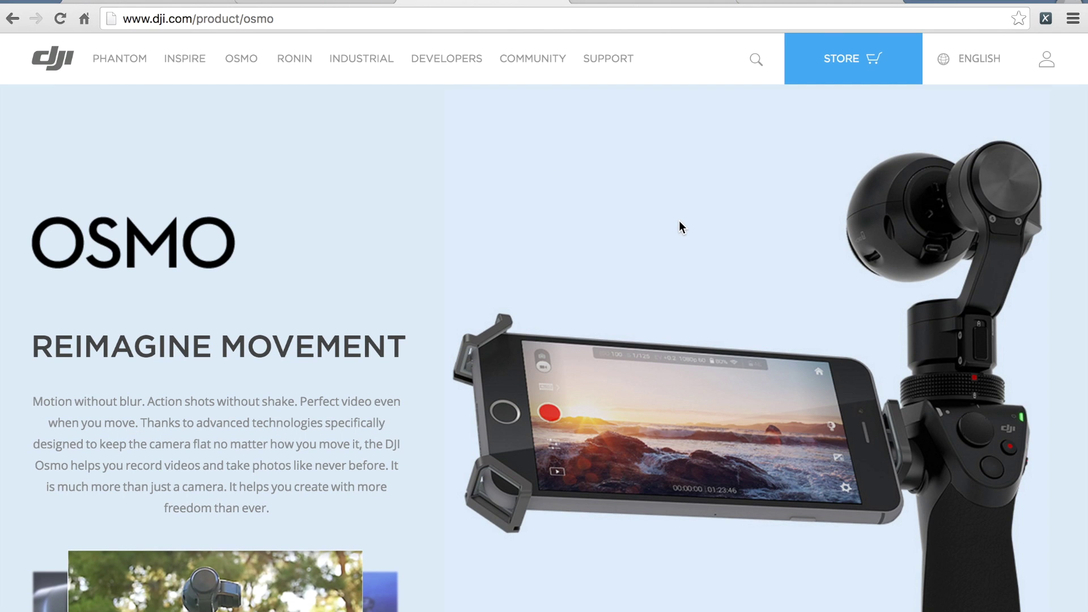
scroll(602, 245, "down", 4)
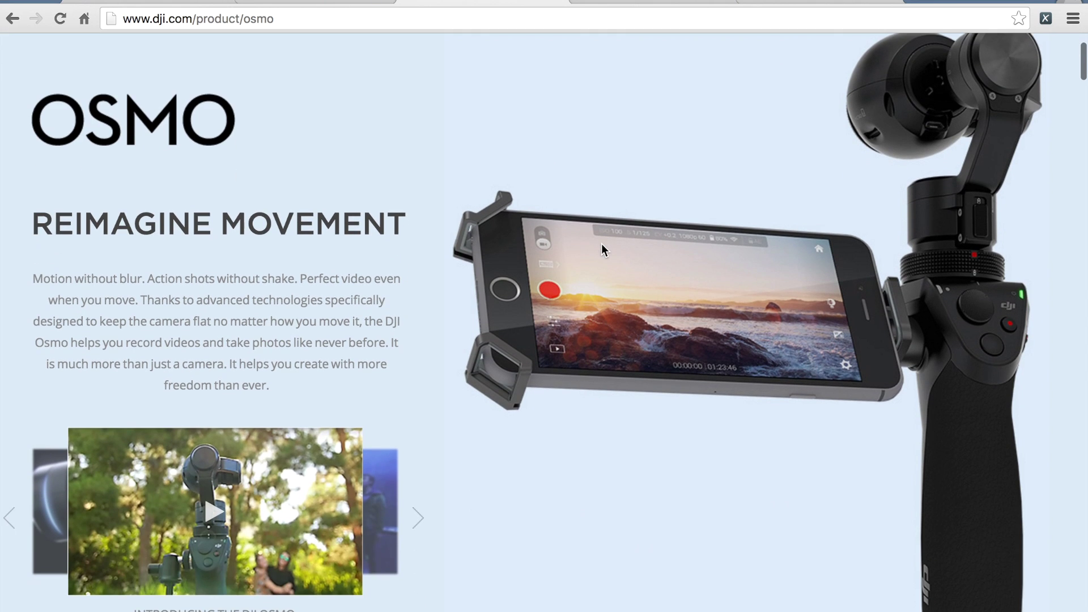
scroll(602, 245, "down", 2)
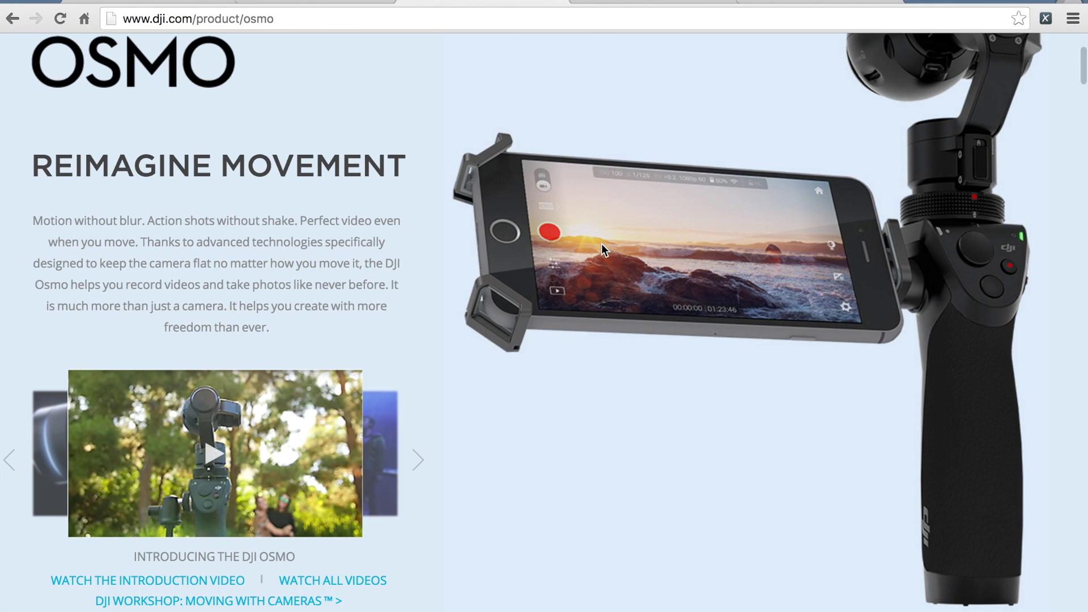
scroll(602, 245, "down", 8)
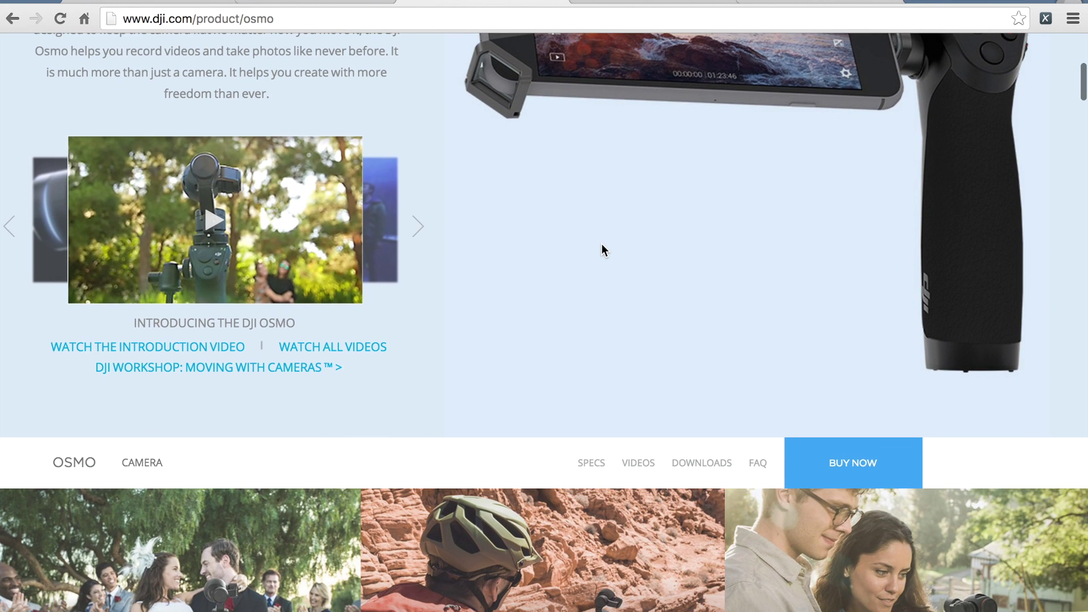
scroll(602, 247, "down", 3)
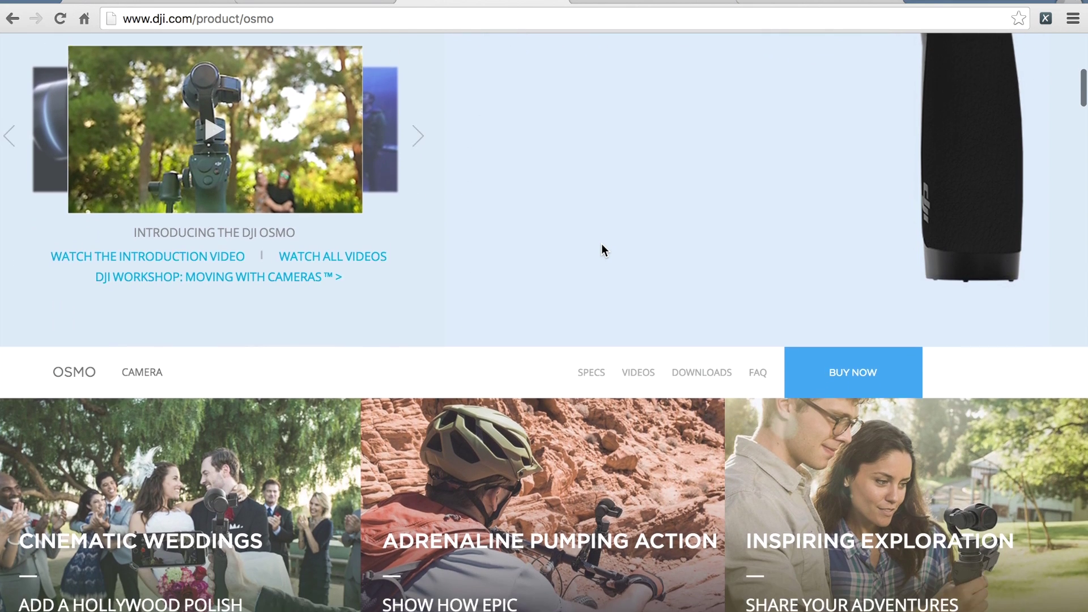
scroll(602, 245, "up", 16)
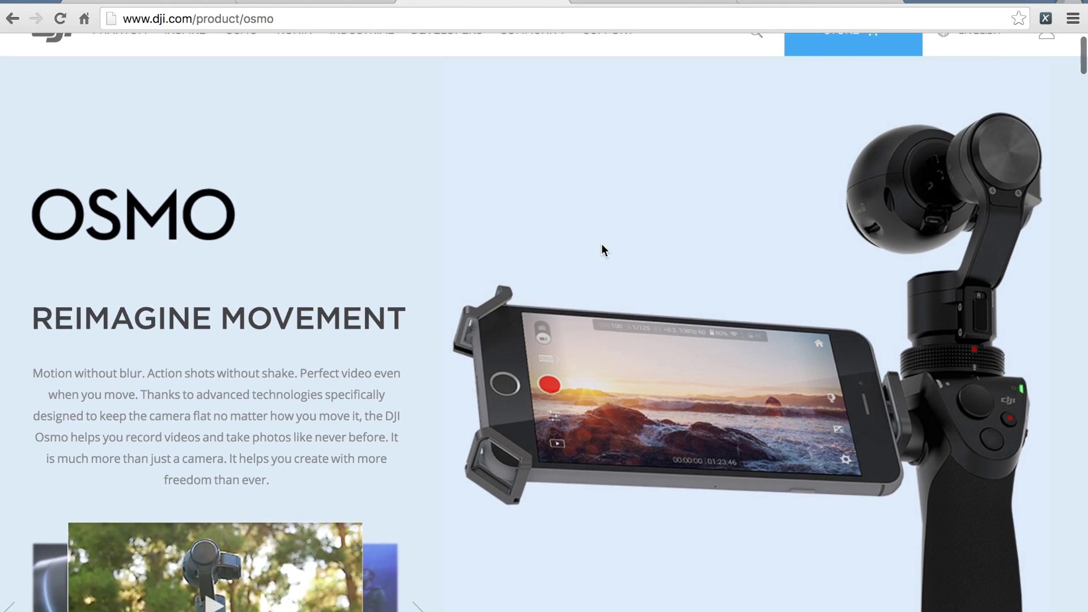
scroll(603, 250, "up", 1)
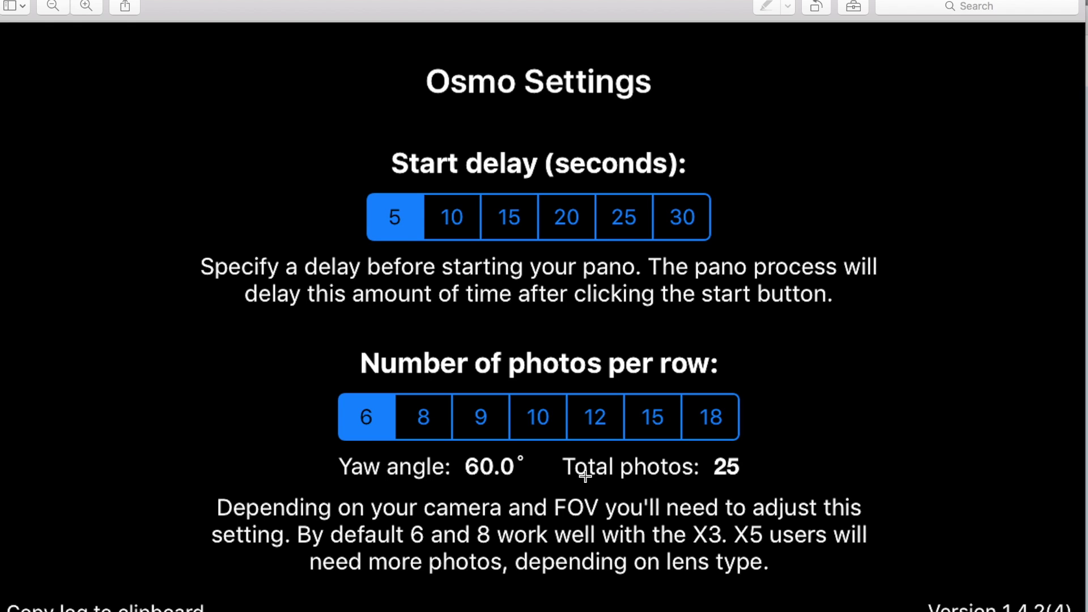
- Scroll down through the DronePan Osmo Settings page in Preview
scroll(524, 478, "down", 10)
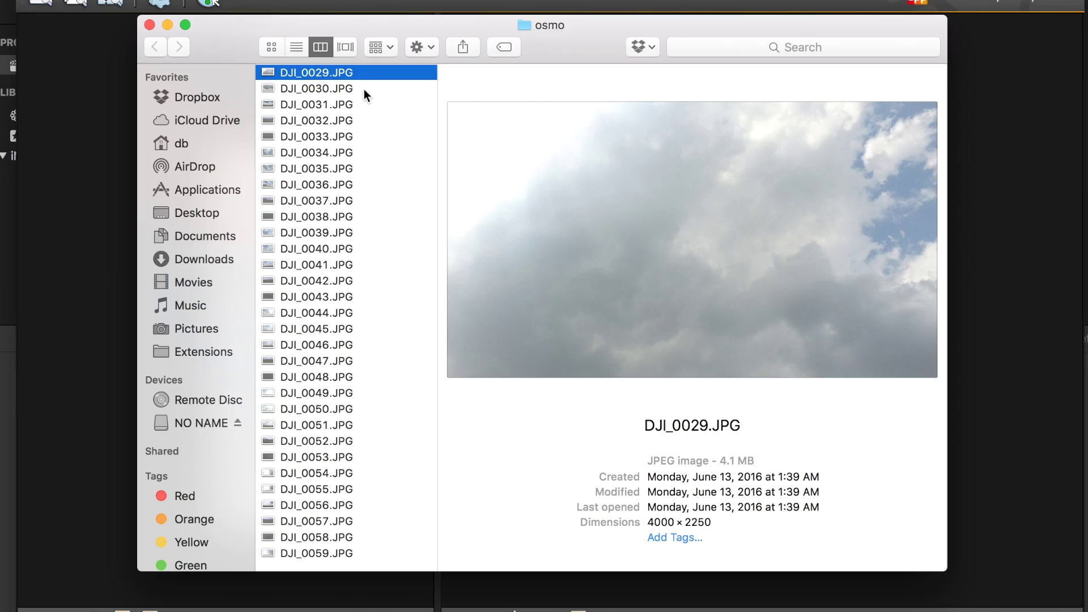
- Preview stadium photos DJI_0030 through DJI_0034 and DJI_0046, then close the osmo folder window
left_click(348, 93)
left_click(347, 107)
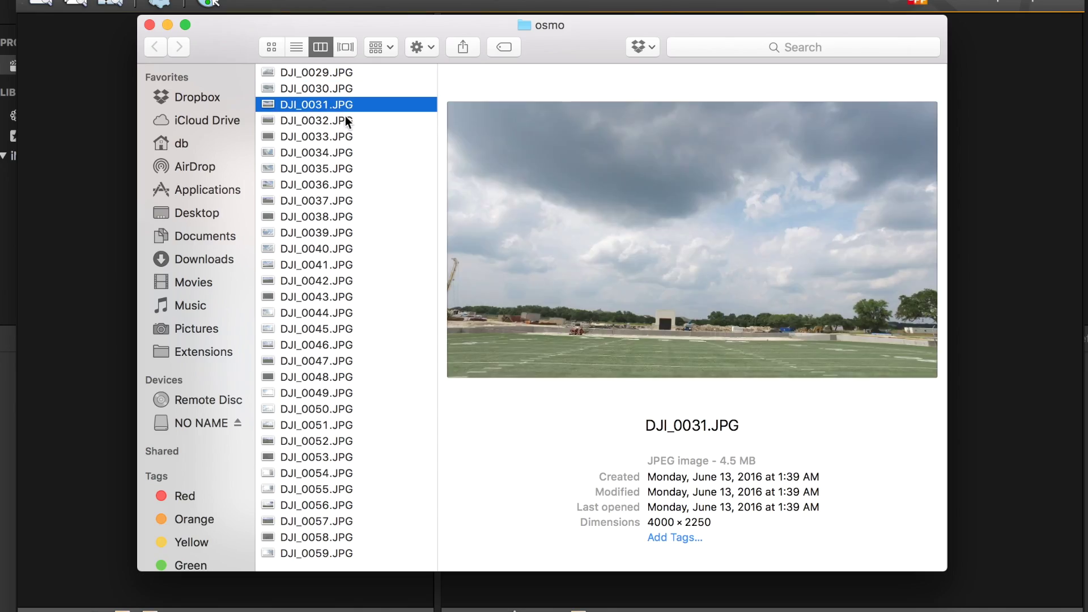
left_click(343, 121)
left_click(338, 138)
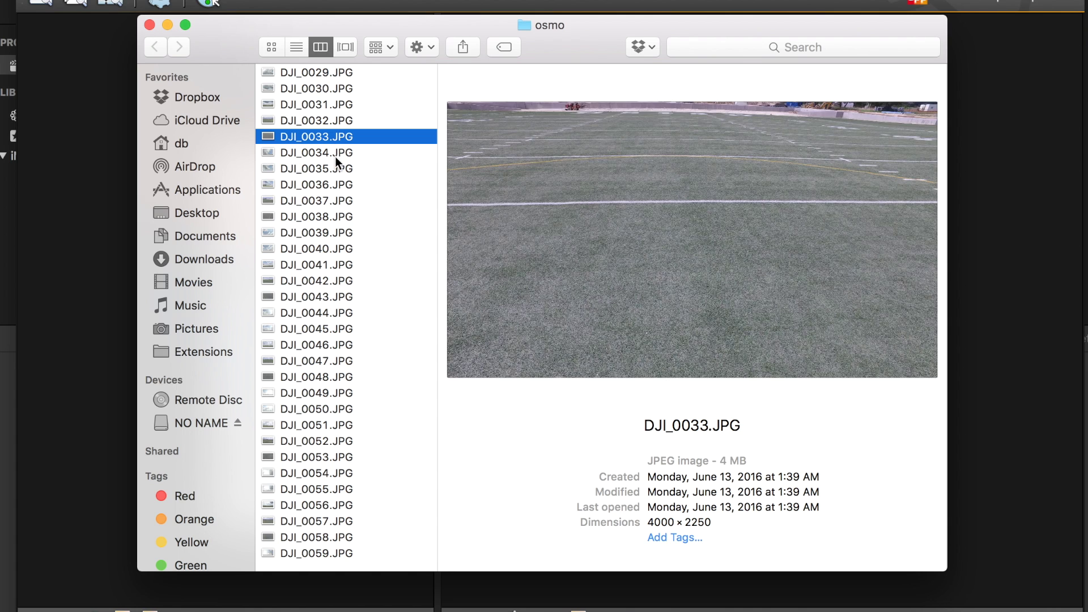
left_click(335, 154)
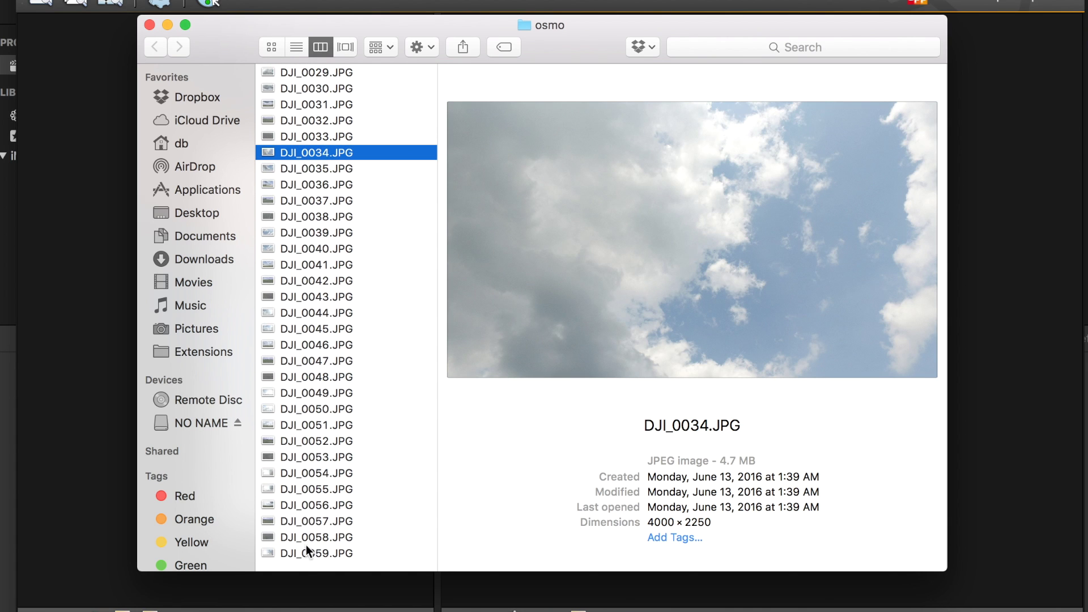
left_click(338, 346)
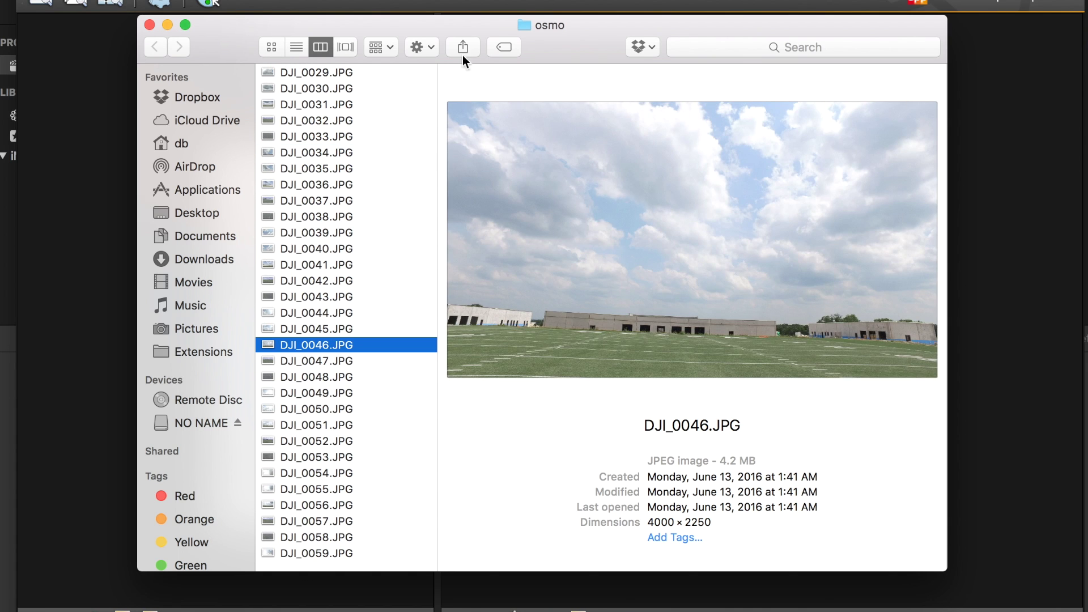
left_click(423, 3)
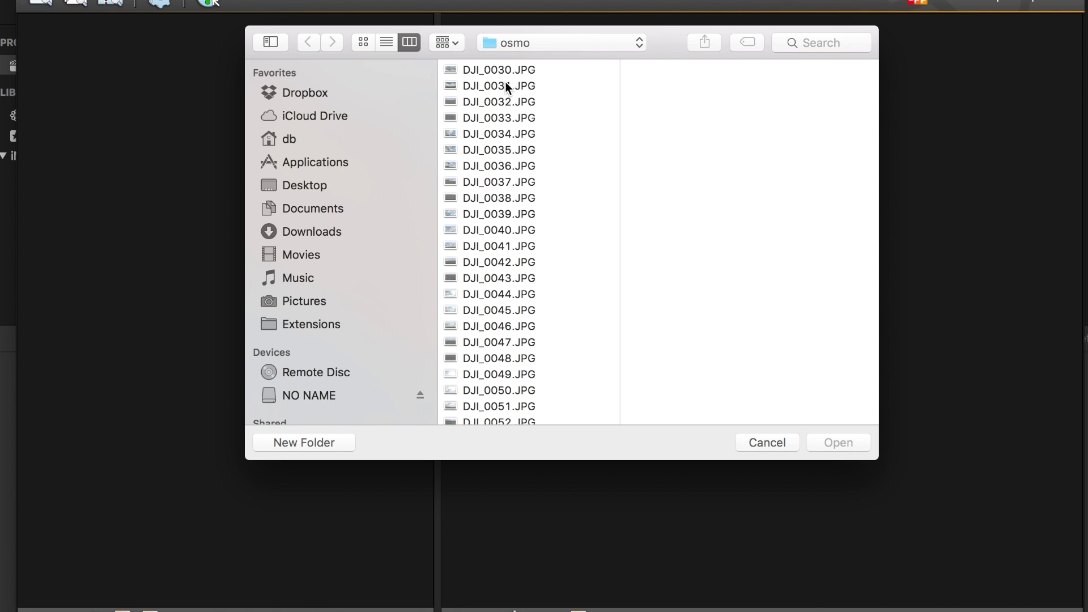
- Import DJI_0030–DJI_0059 from the osmo folder and open the stitched Group 7 panorama for editing
left_click(506, 69)
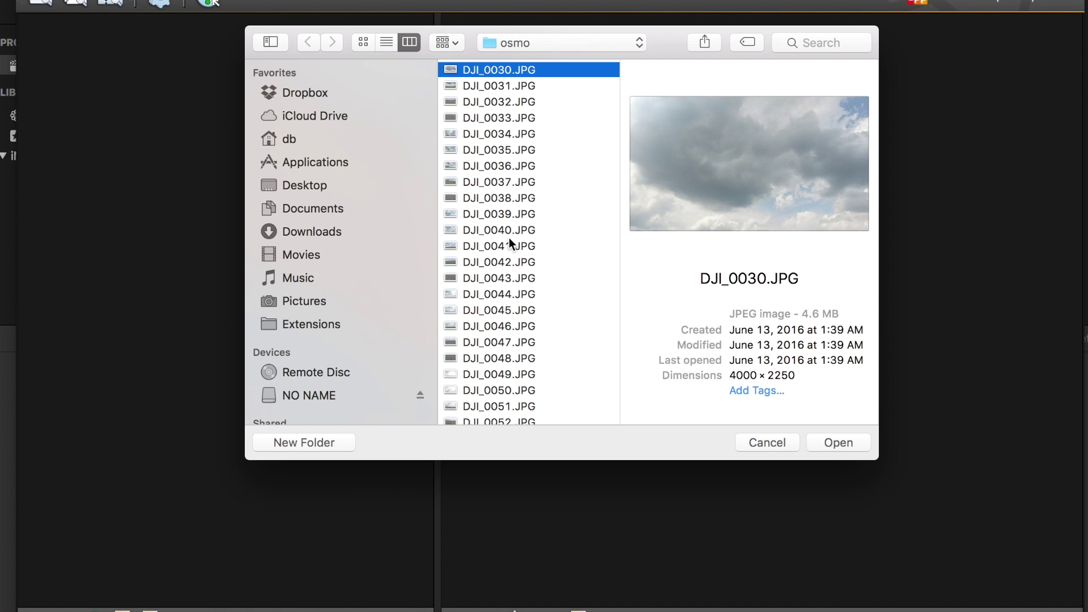
scroll(515, 340, "down", 5)
left_click(519, 419, "shift")
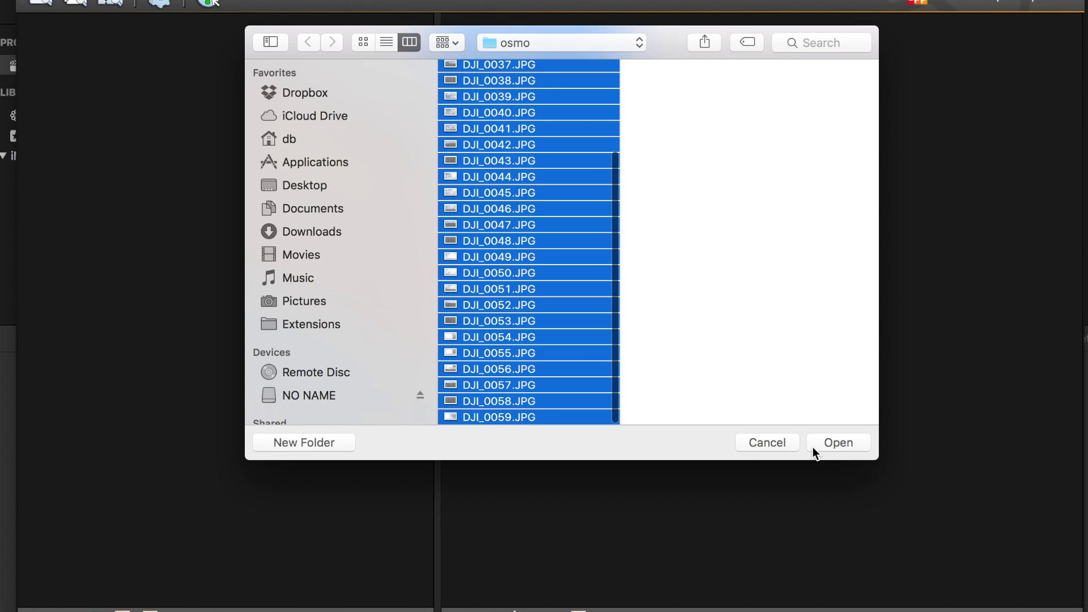
left_click(836, 445)
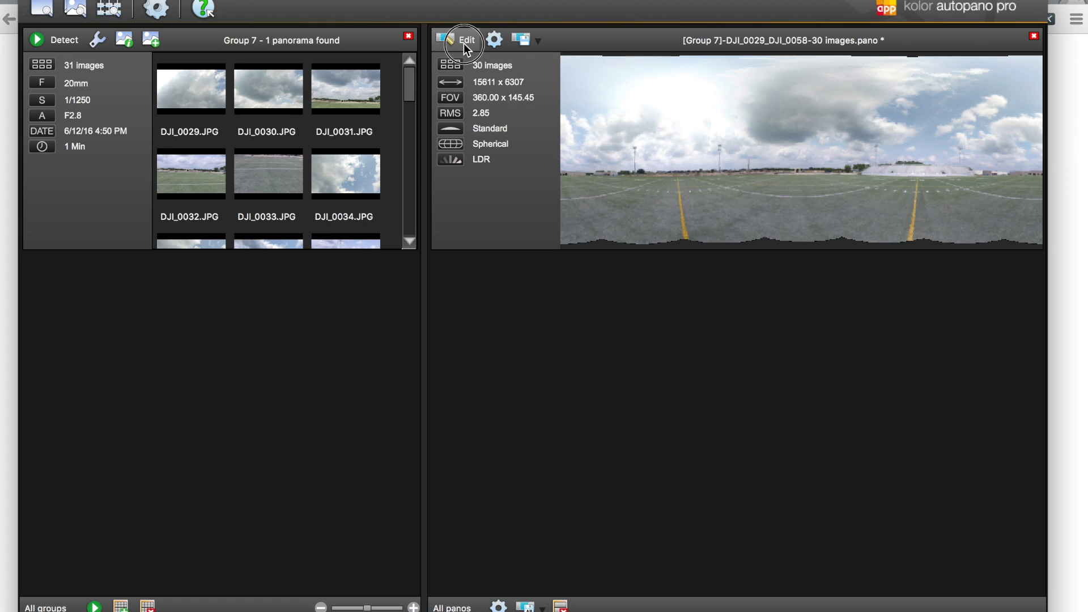
double_click(673, 137)
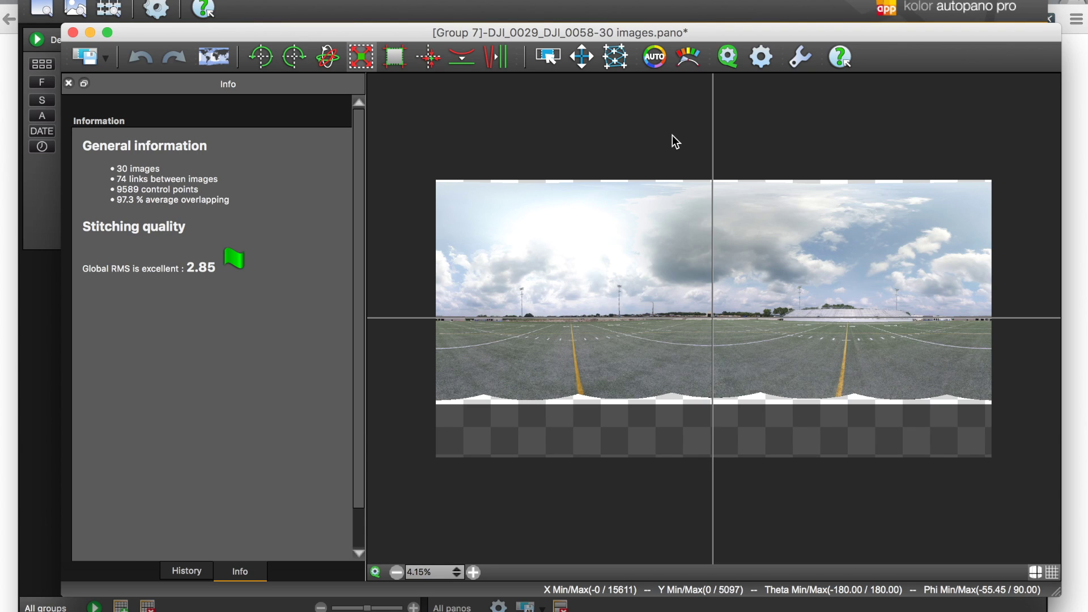
- Apply the suggested crop zone to trim the empty band beneath the stadium field
left_click(395, 56)
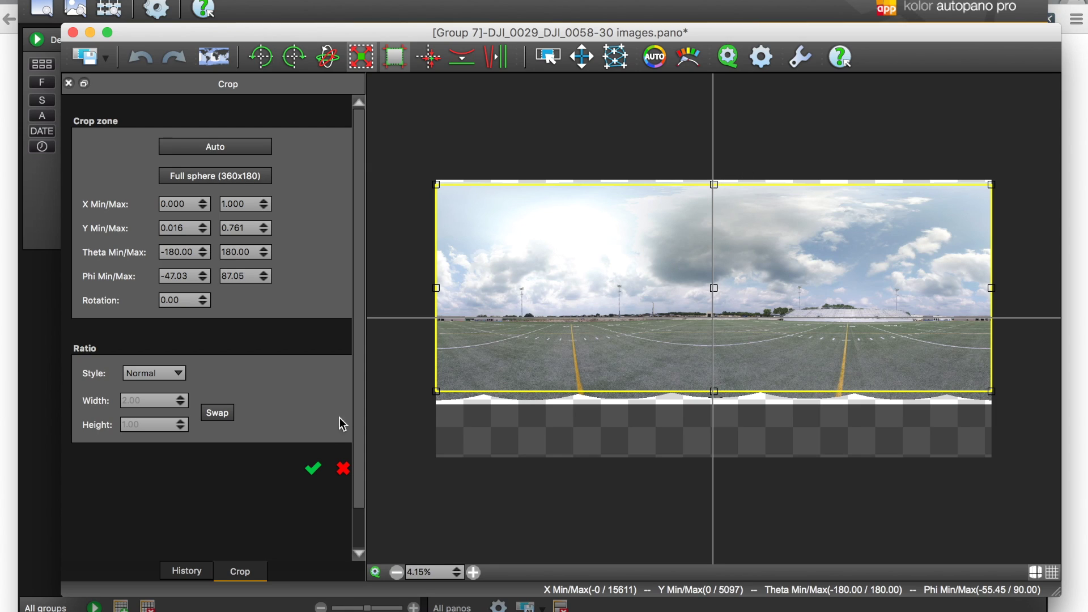
left_click(313, 468)
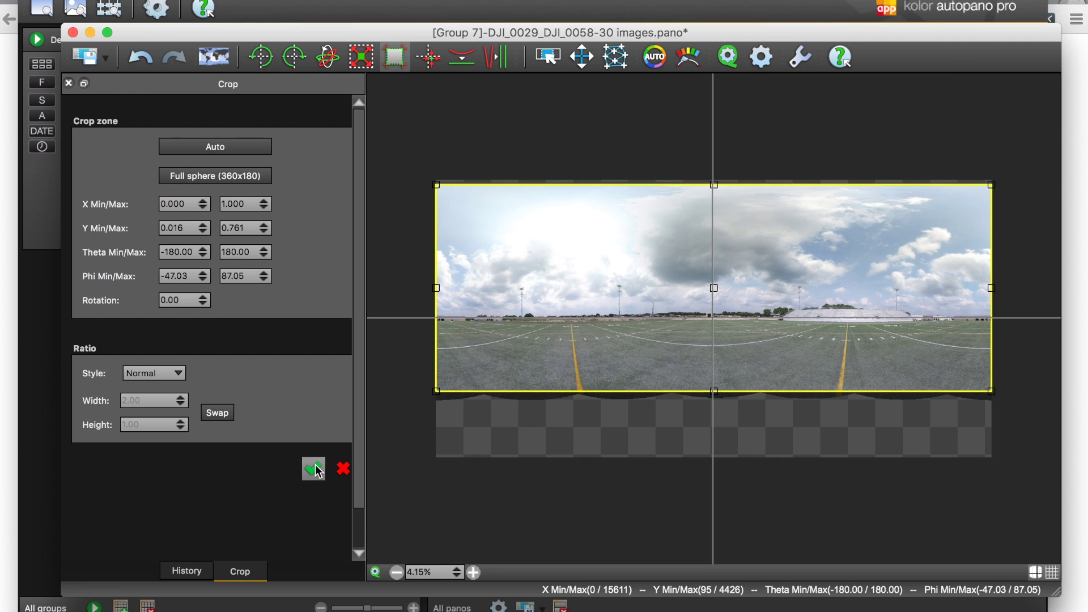
left_click(748, 68)
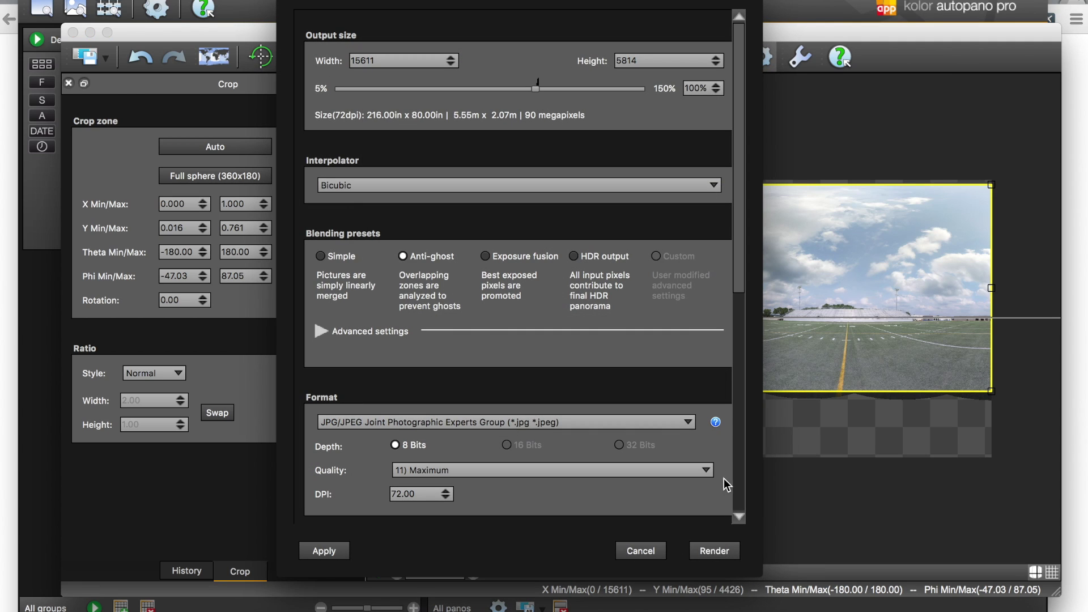
- Render the cropped panorama as a 15611 × 5814 maximum-quality JPEG
left_click(713, 552)
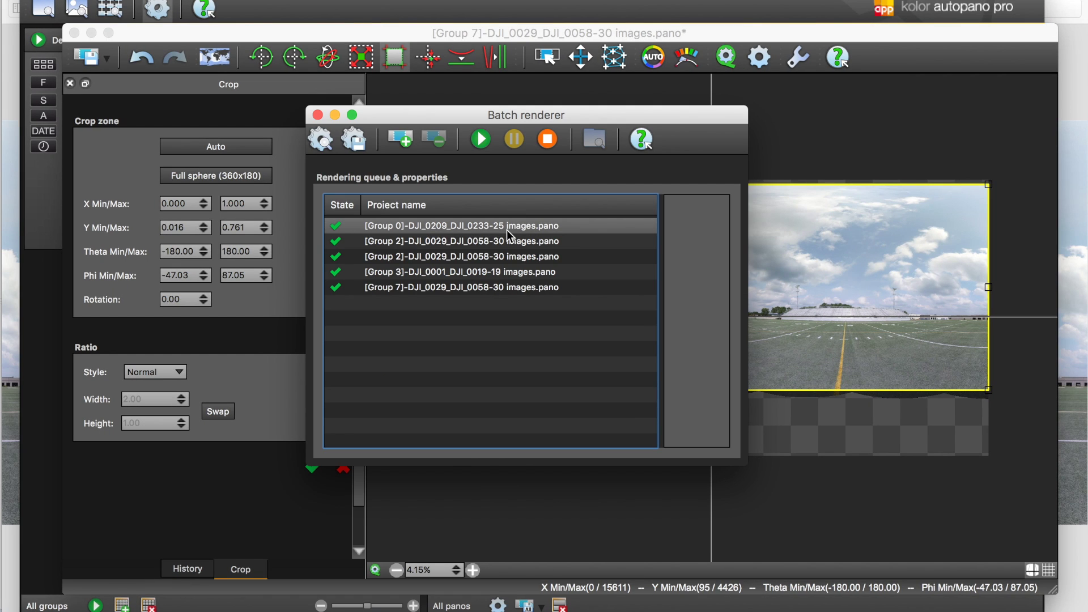
key("super+Tab")
key("super+Tab")
key("super+Tab")
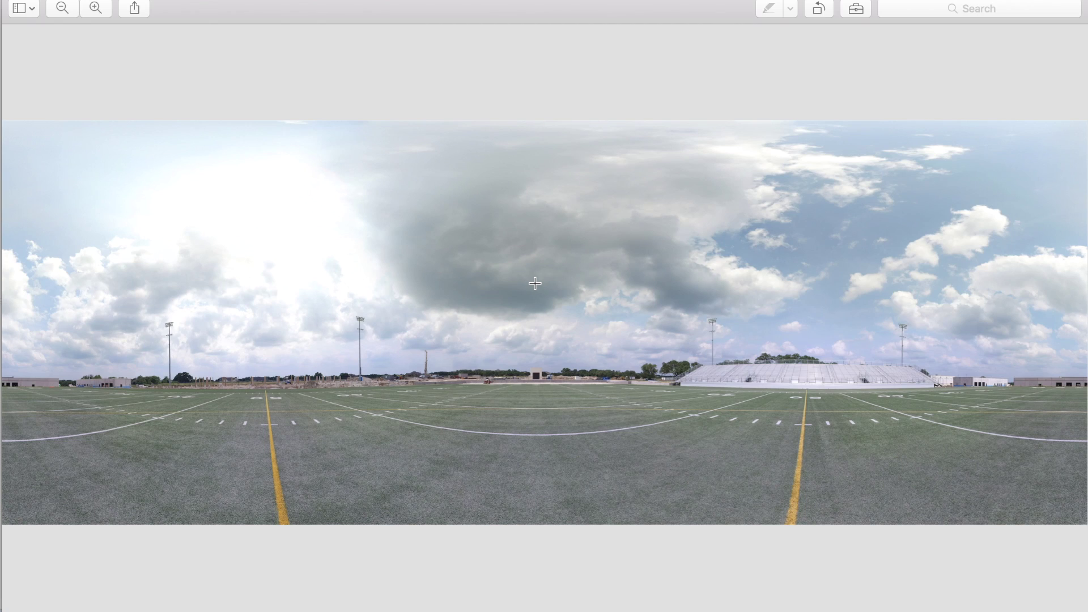
- Zoom in twice on the rendered panorama in Preview and scroll right across the stitching
left_click(96, 8)
left_click(96, 8)
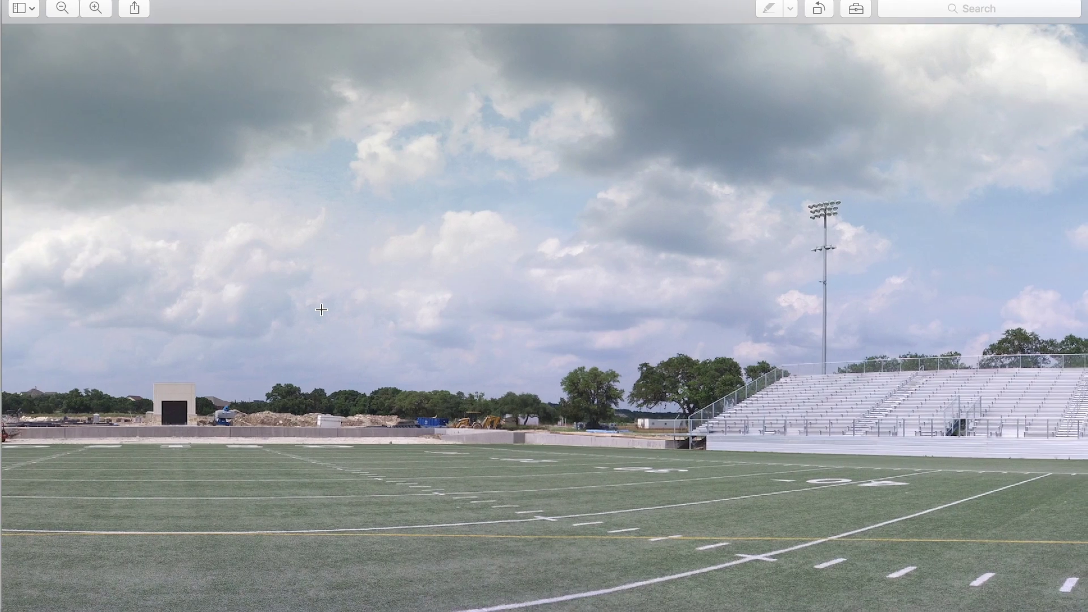
scroll(321, 309, "right", 20)
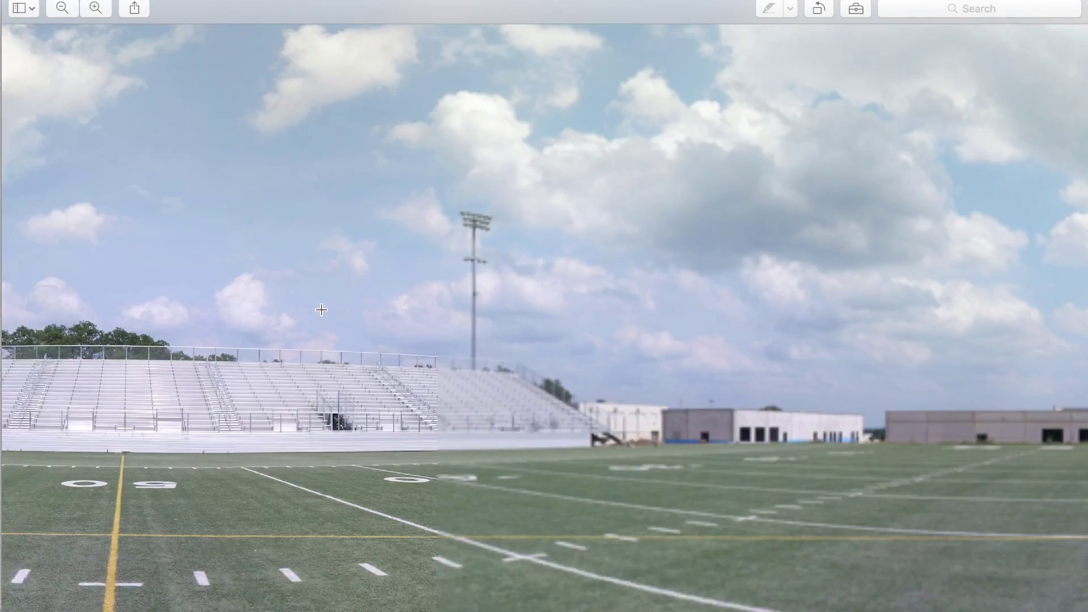
scroll(322, 309, "right", 5)
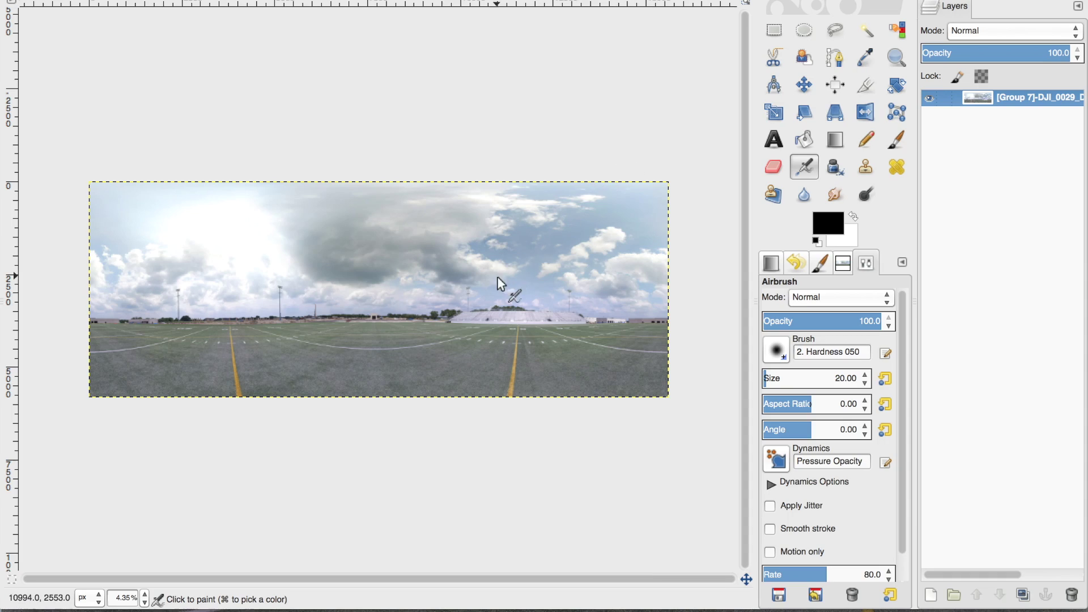
- Set GIMP's zoom to 12.5% and scroll around the field and stands
left_click(145, 596)
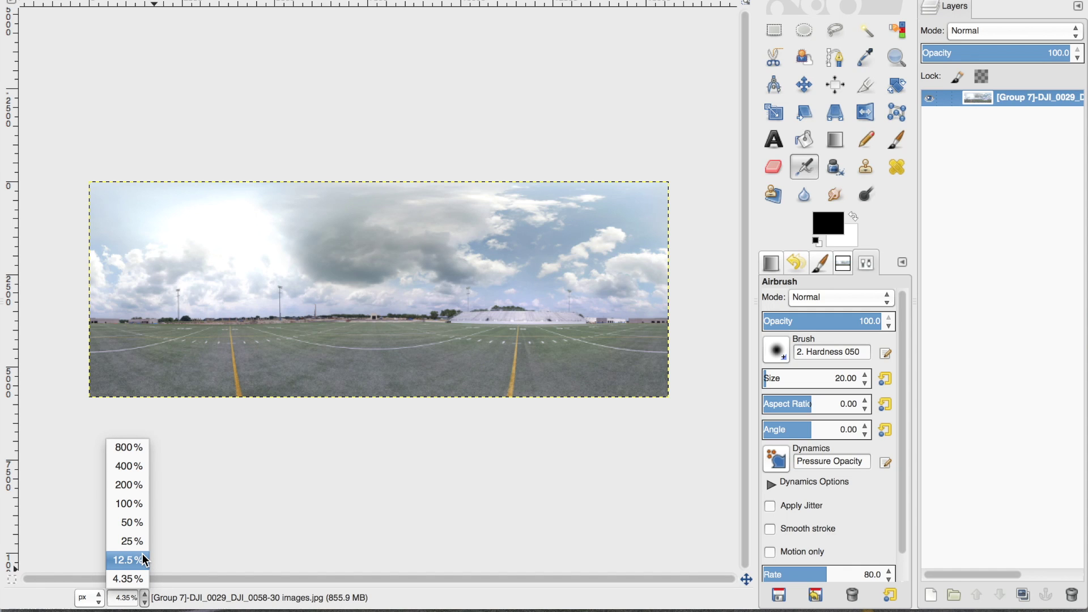
left_click(129, 560)
scroll(377, 326, "up", 3)
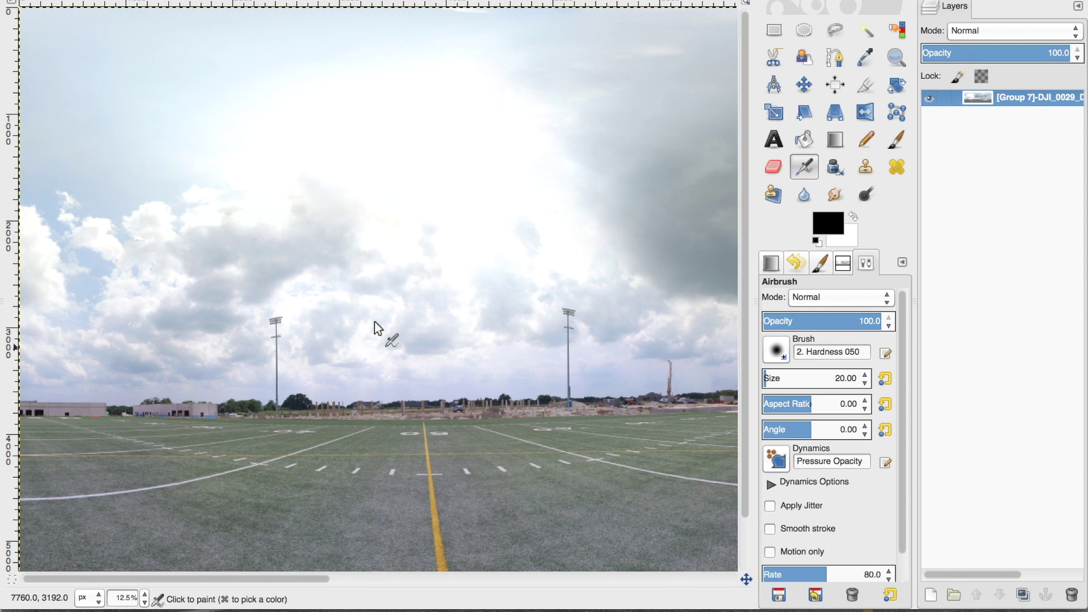
scroll(377, 327, "down", 3)
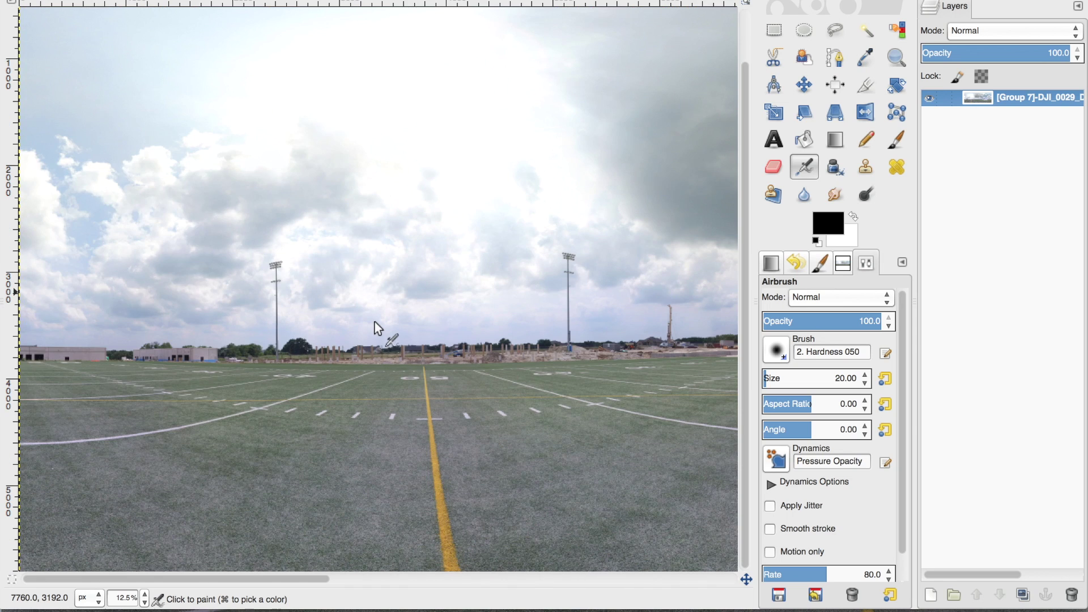
scroll(377, 328, "right", 10)
scroll(471, 378, "left", 15)
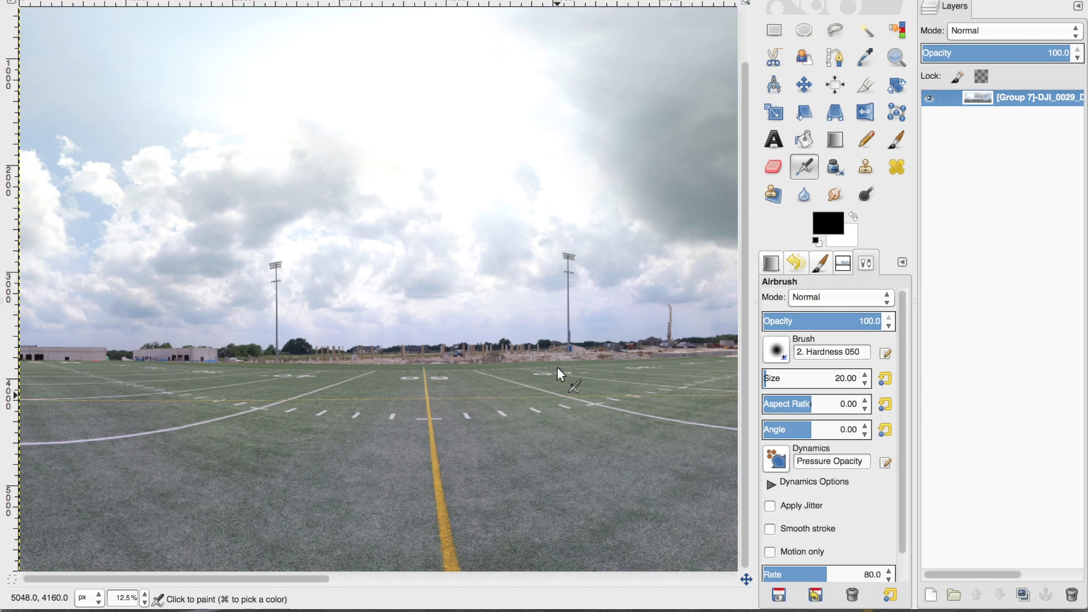
scroll(561, 369, "right", 15)
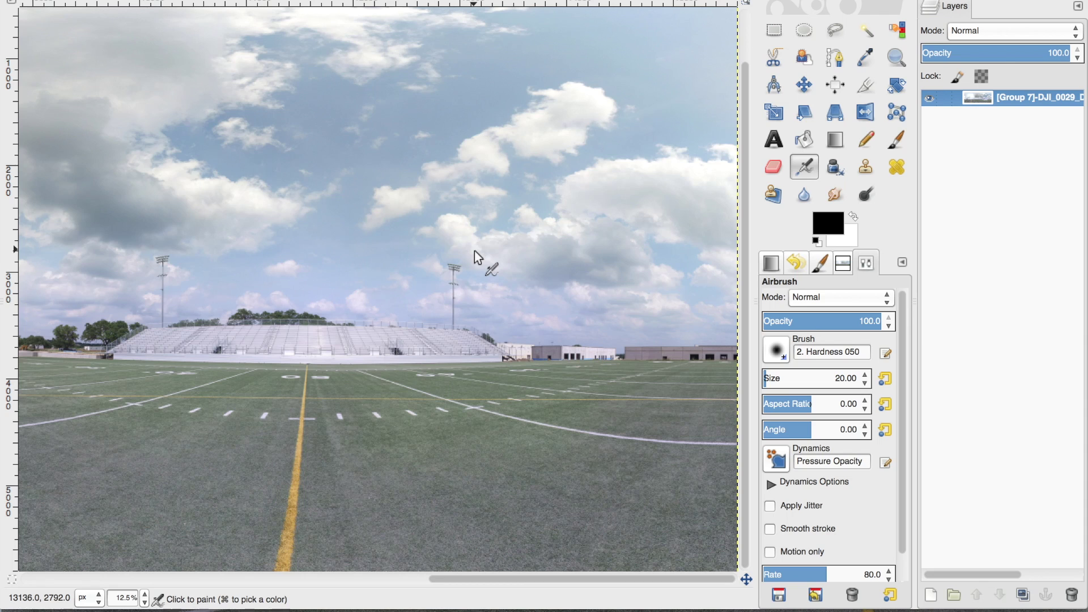
left_click(96, 0)
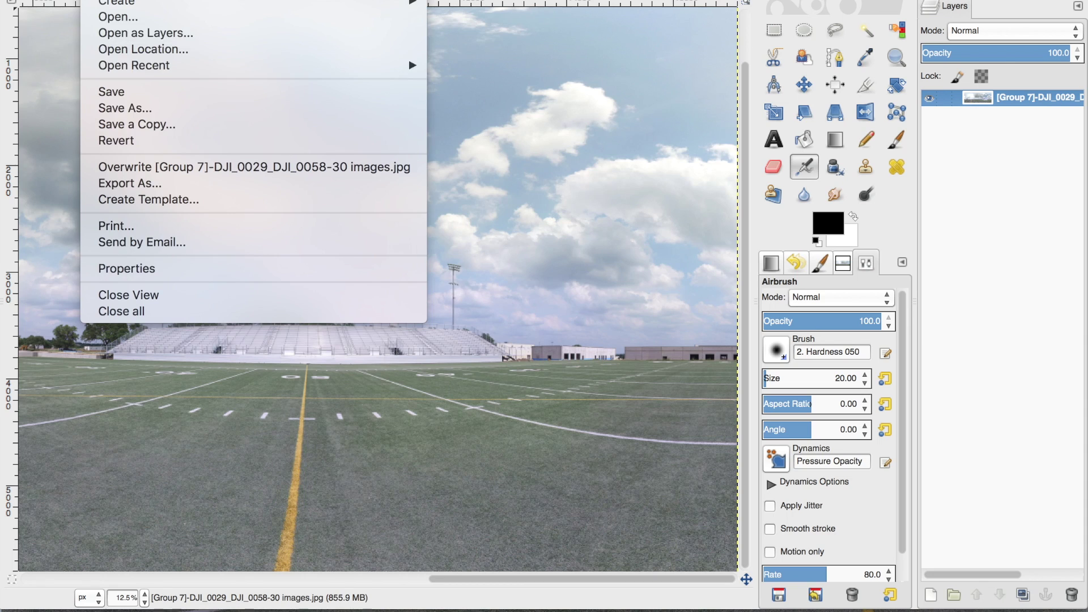
left_click(167, 277)
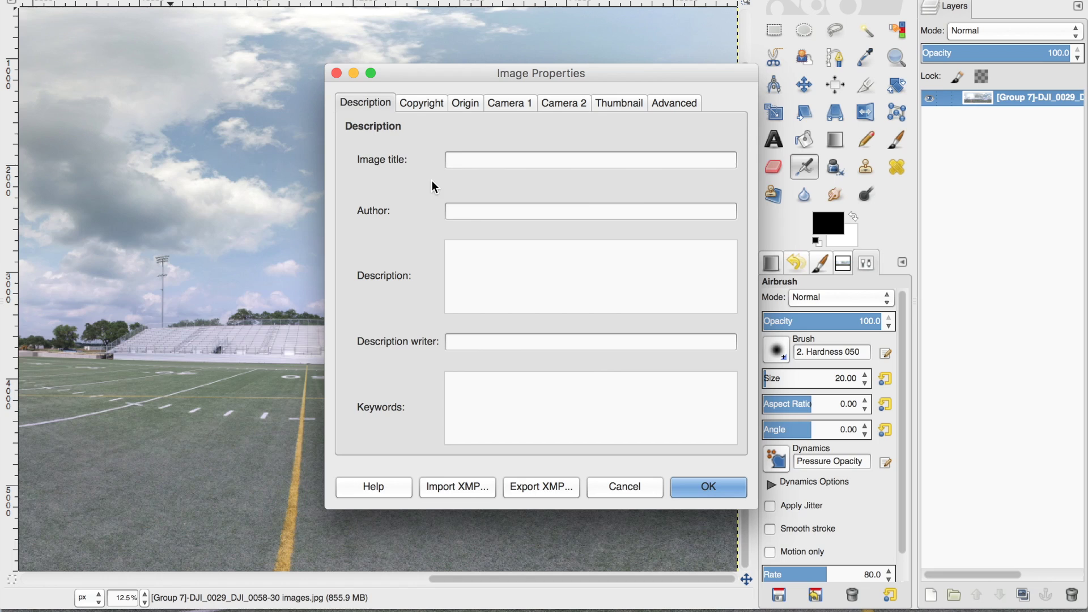
left_click(667, 104)
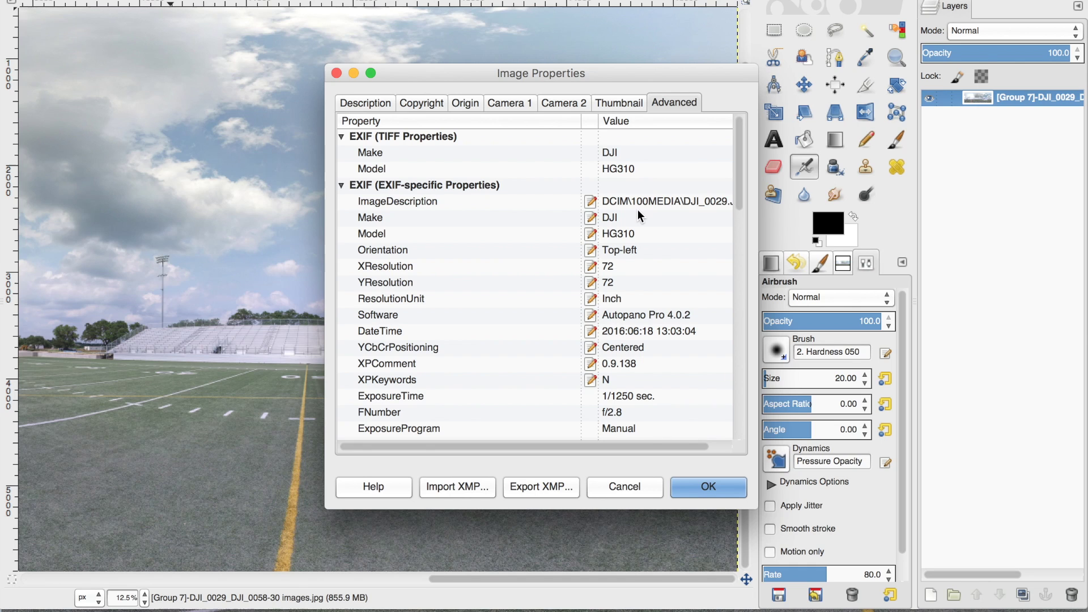
scroll(639, 216, "down", 15)
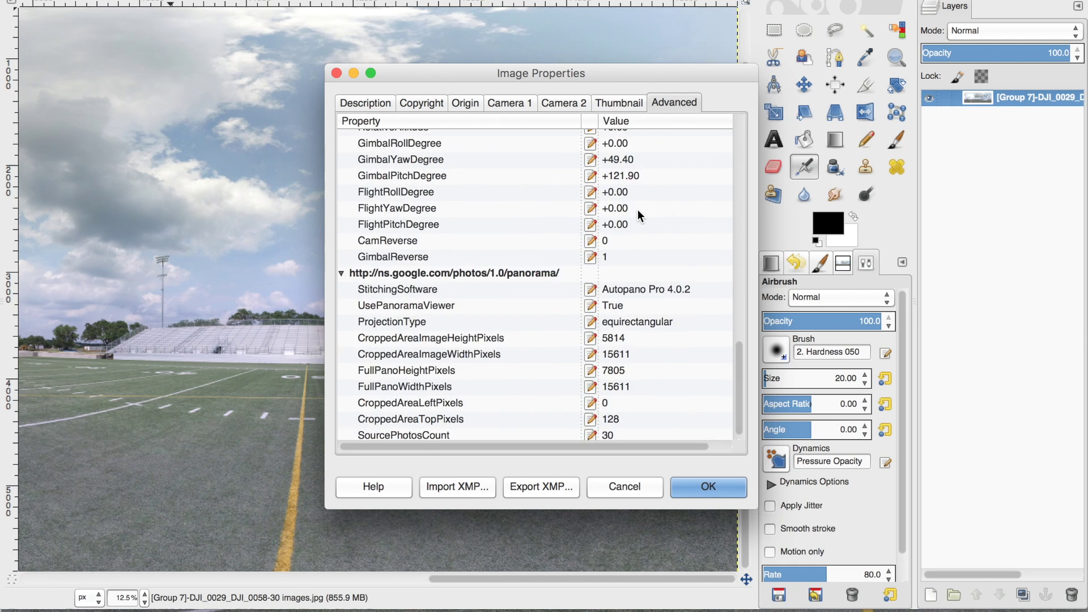
scroll(639, 215, "up", 12)
scroll(639, 215, "down", 7)
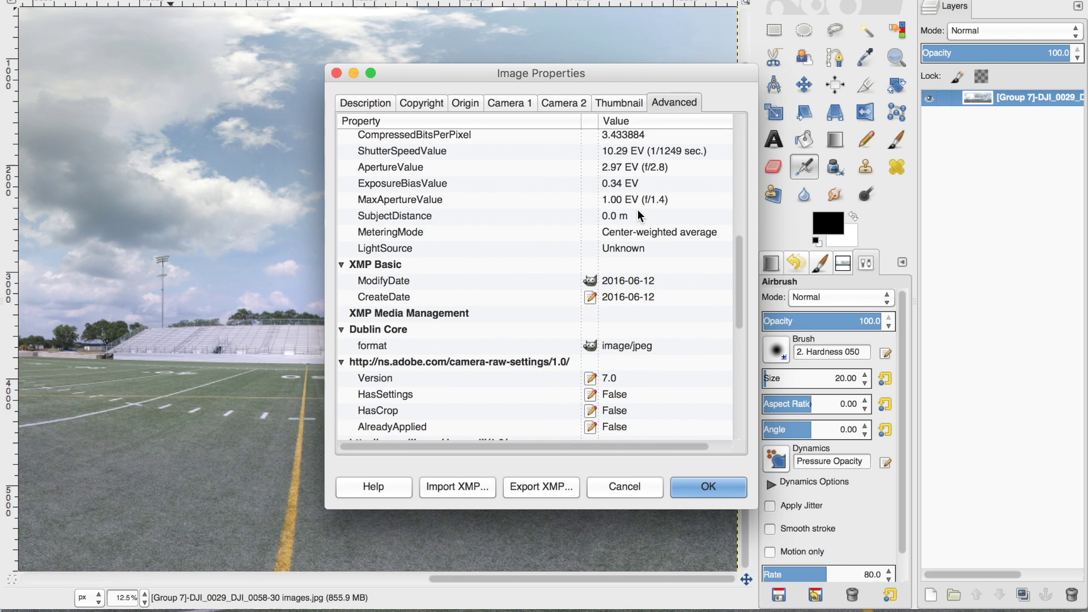
scroll(639, 216, "up", 8)
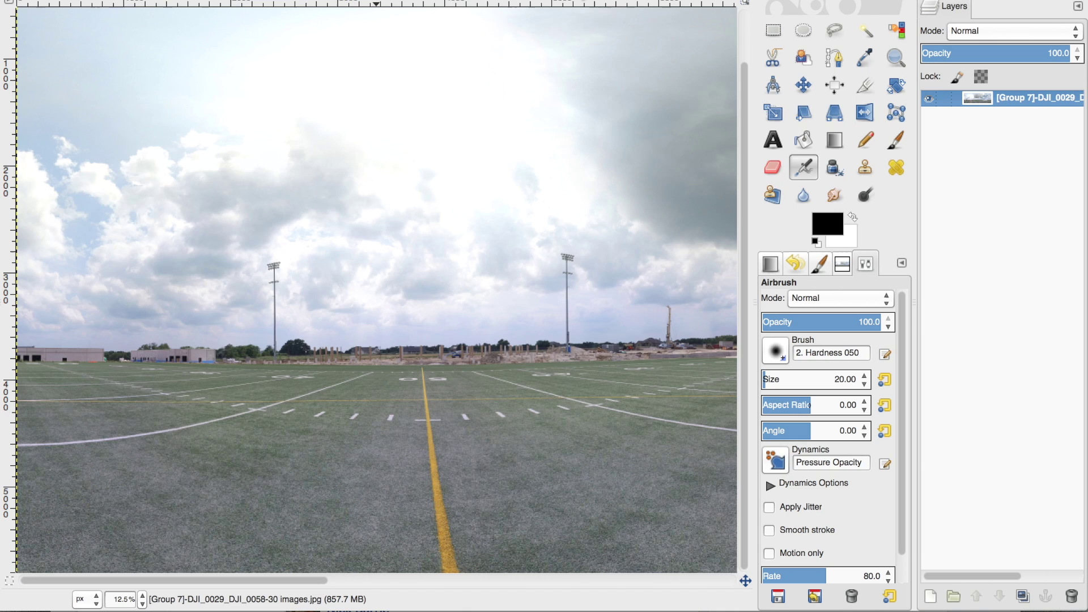
key("super+Tab")
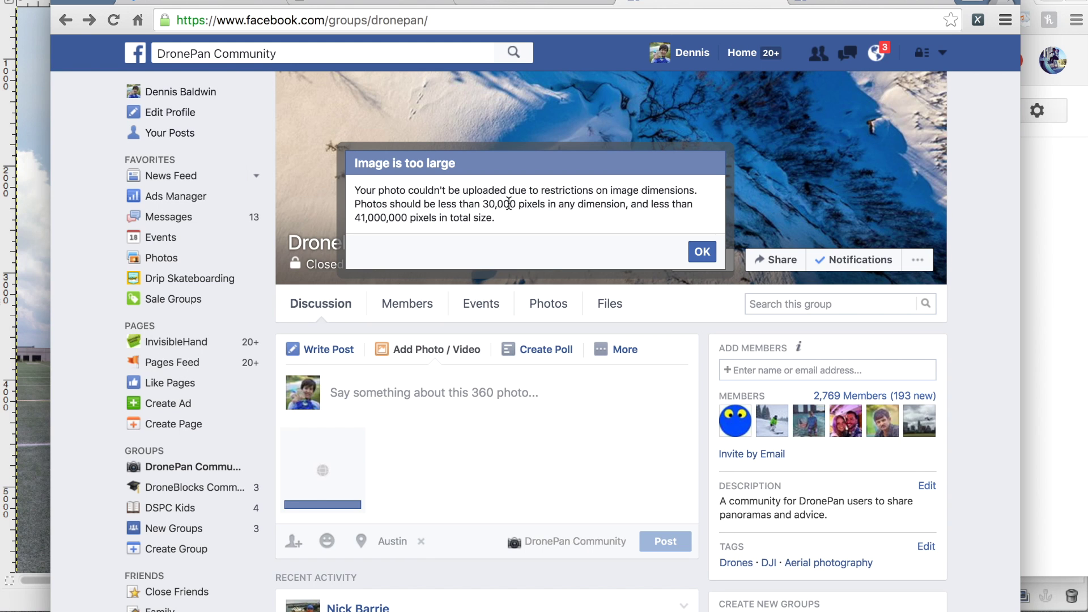
- Scale the panorama in GIMP down to 10000 × 3724 pixels
key("super+Tab")
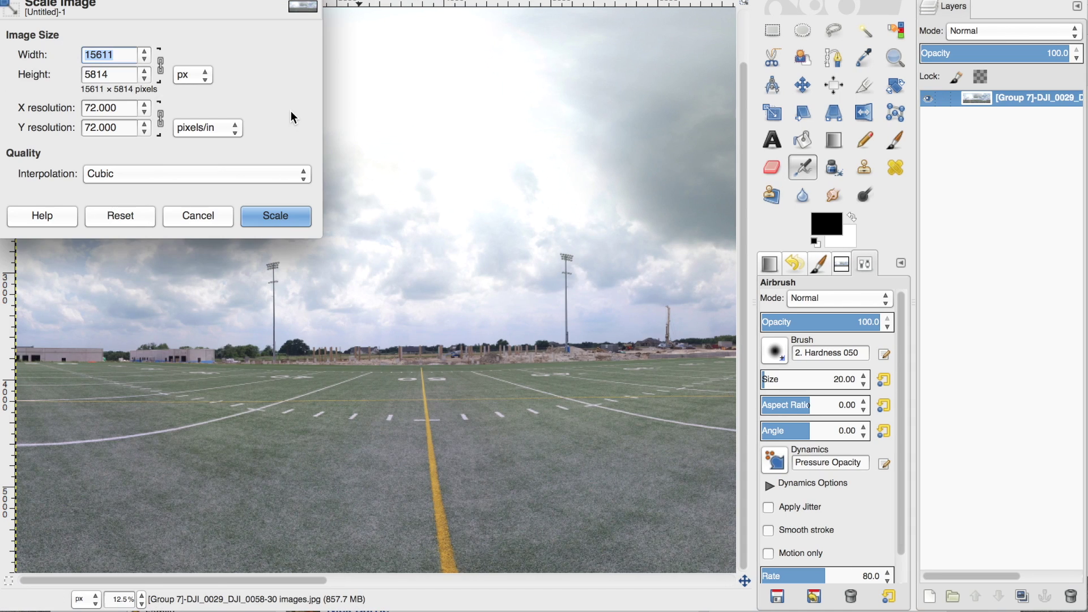
type("10000")
key("Tab")
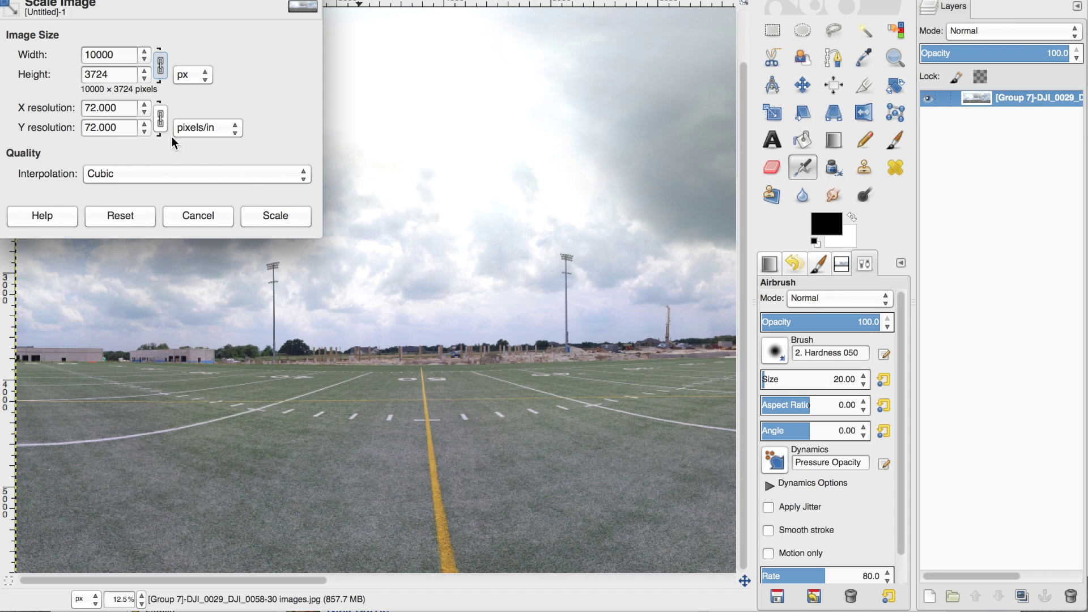
left_click(277, 220)
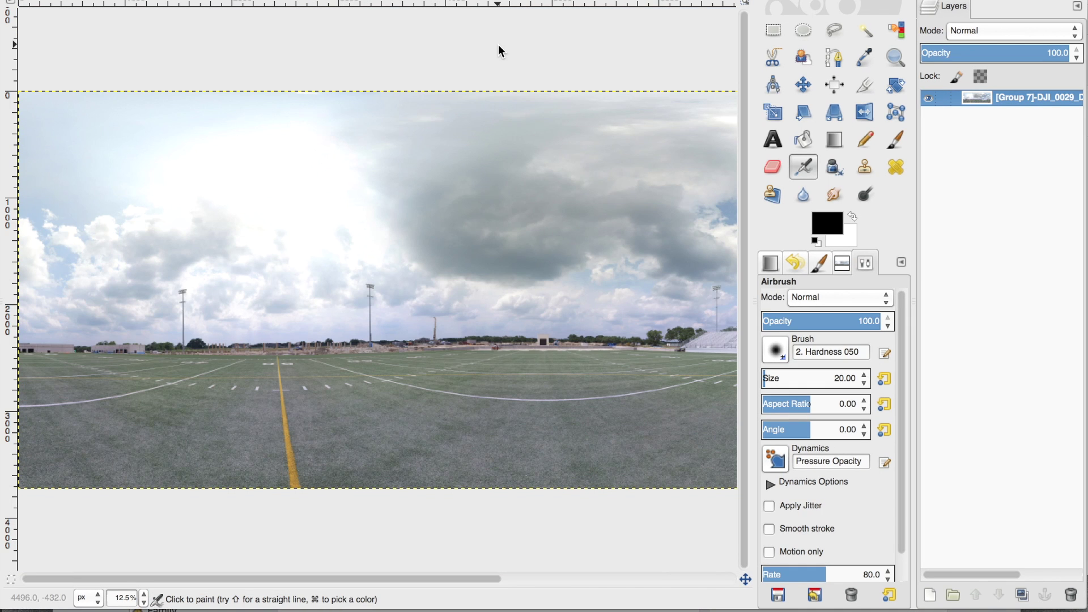
- Look over the scaled panorama and bring up the File menu commands
scroll(440, 156, "right", 5)
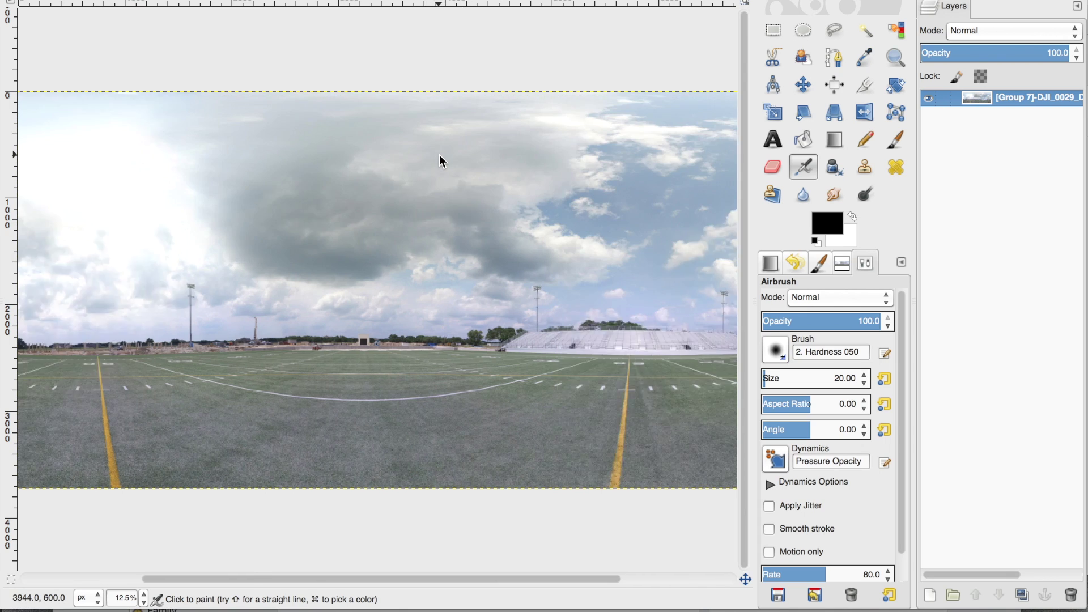
scroll(440, 155, "left", 5)
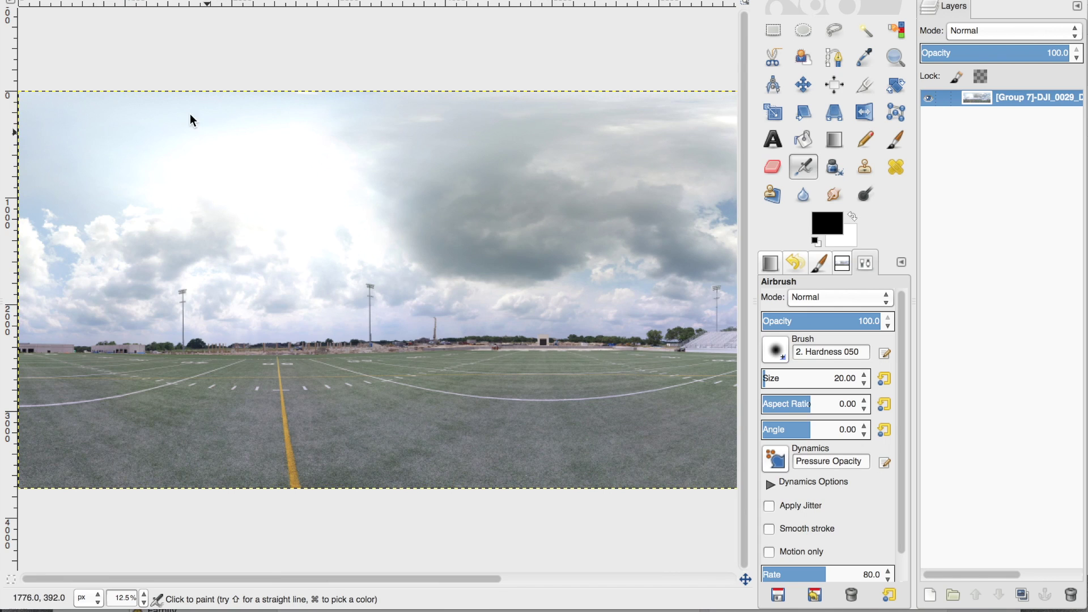
left_click(103, 0)
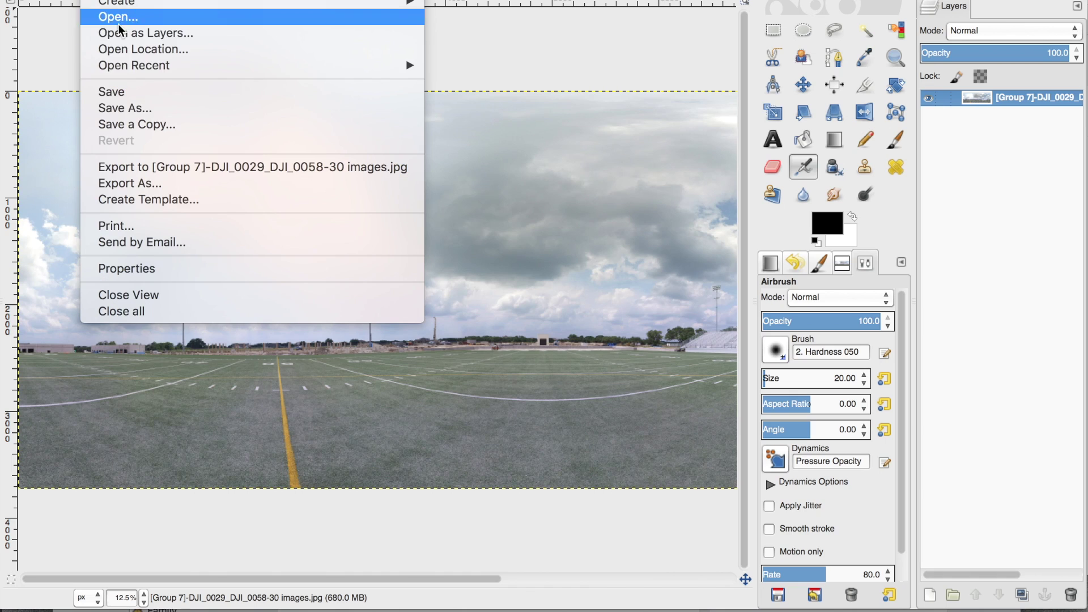
- Export the panorama to the Desktop as a '_scaled' quality-92 JPEG, keeping EXIF and XMP data
left_click(176, 183)
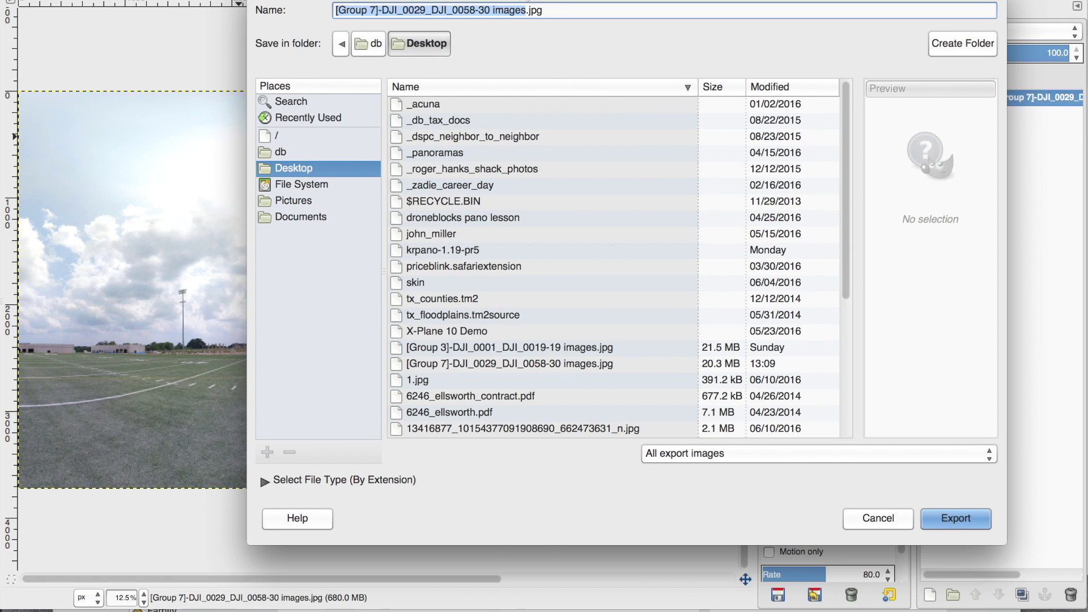
left_click(526, 10)
type("_scal")
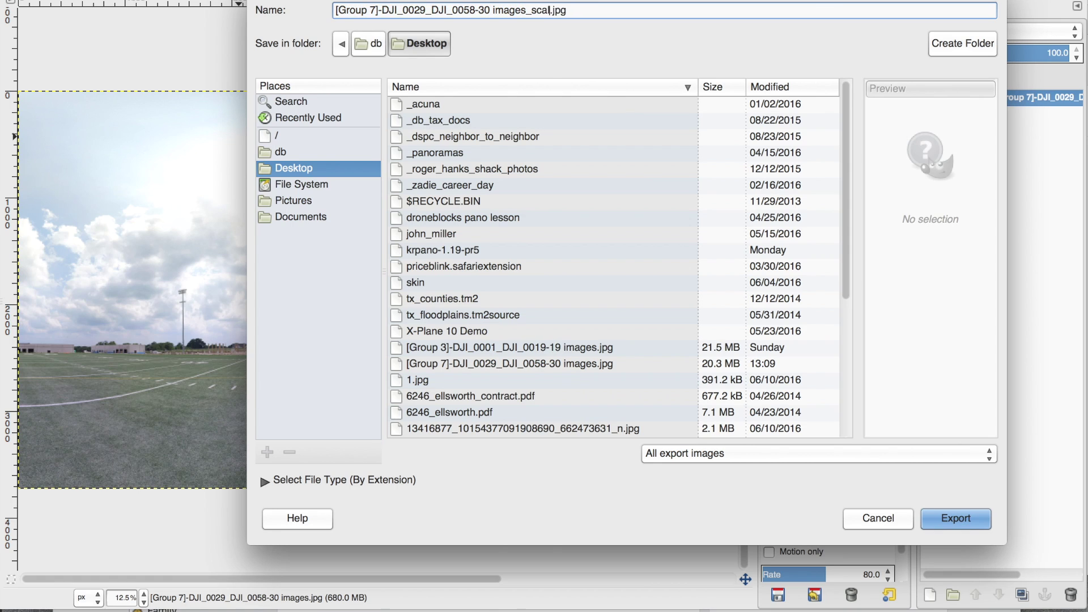
type("ed")
left_click(957, 521)
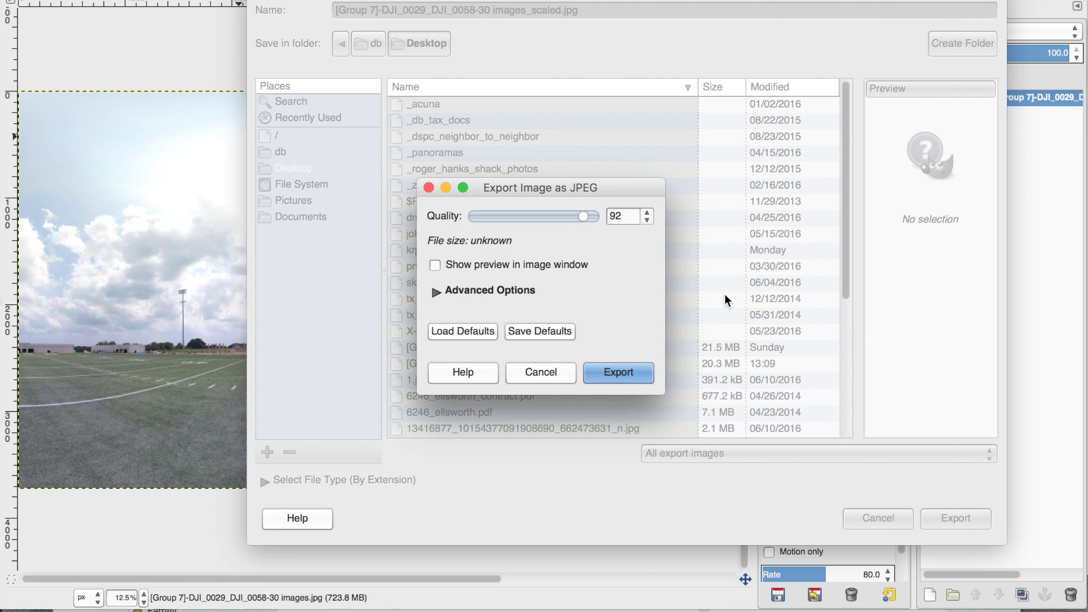
left_click(447, 292)
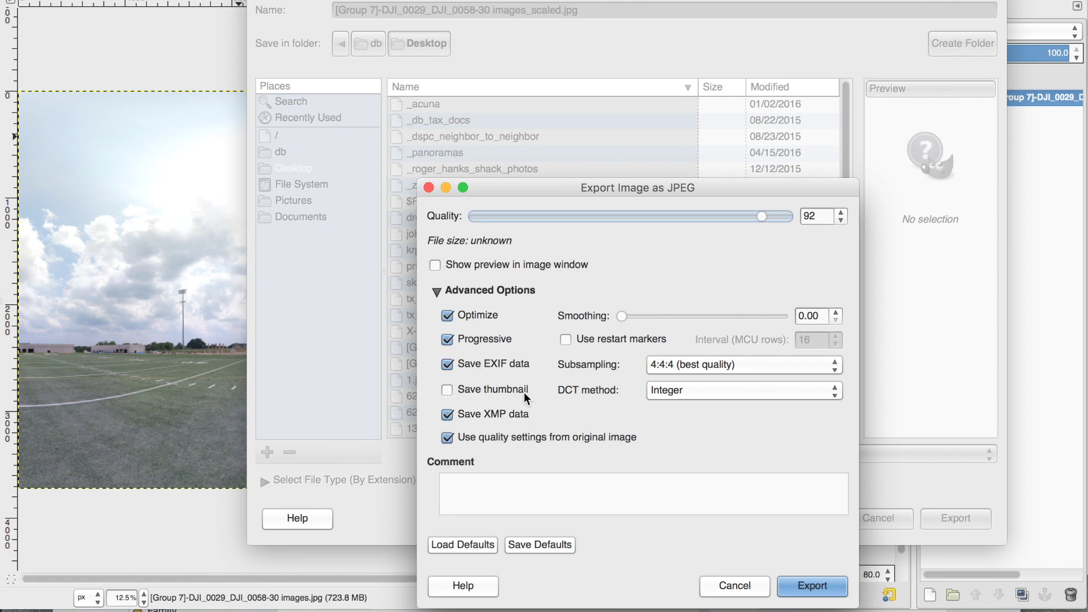
left_click(805, 586)
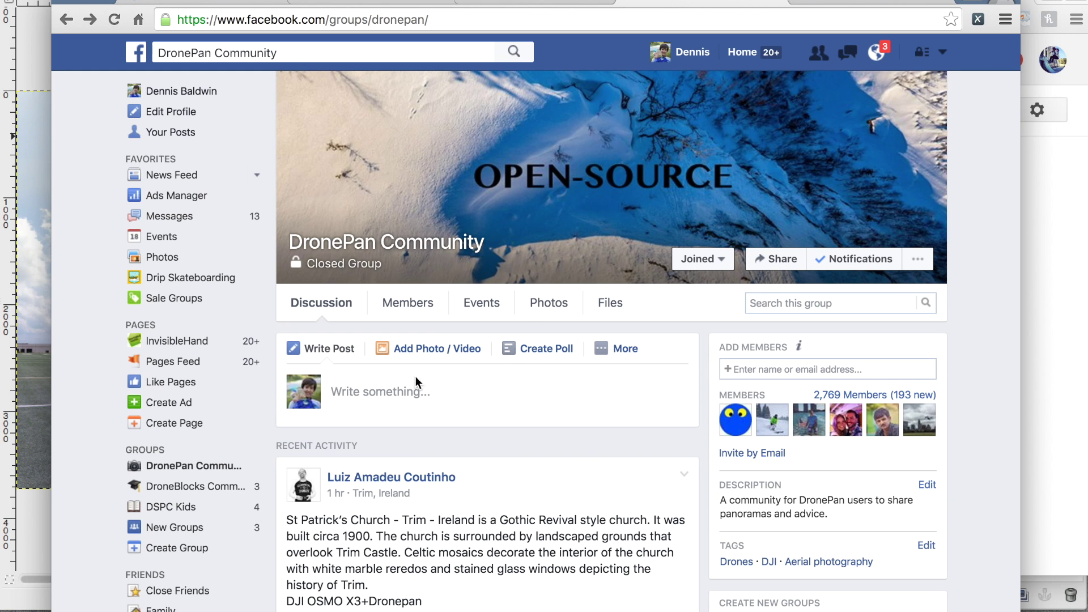
- Attach the Desktop _scaled.jpg stadium panorama to a new DronePan Community group post
left_click(429, 356)
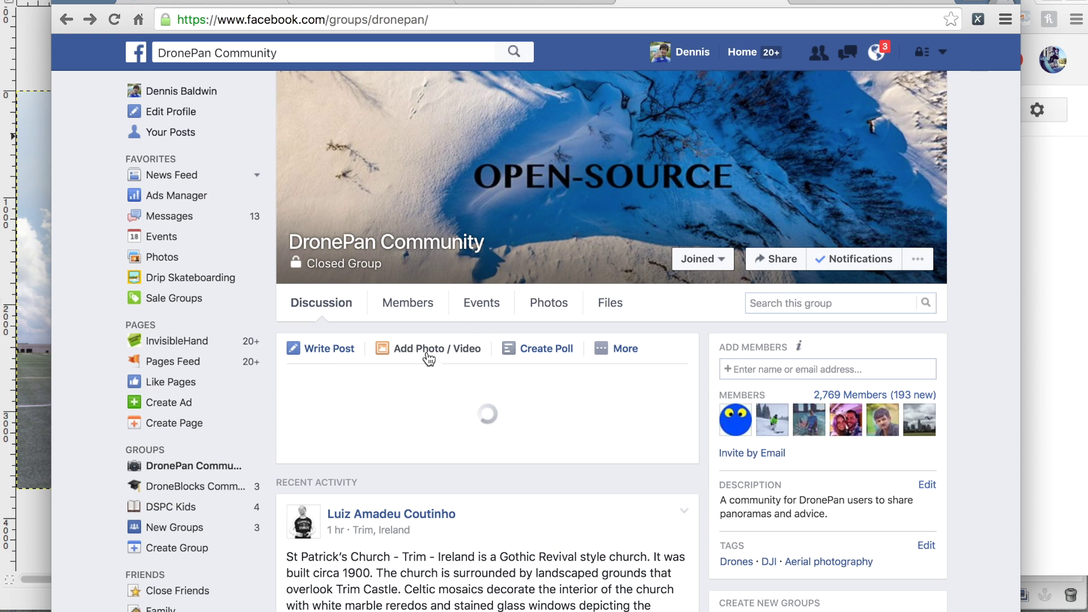
left_click(400, 418)
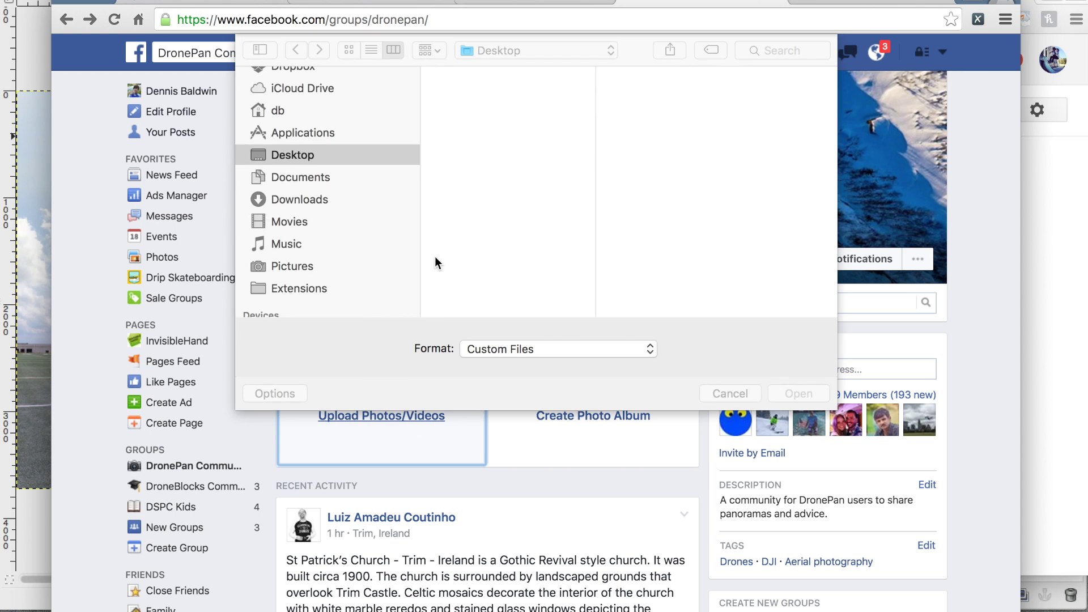
left_click(527, 151)
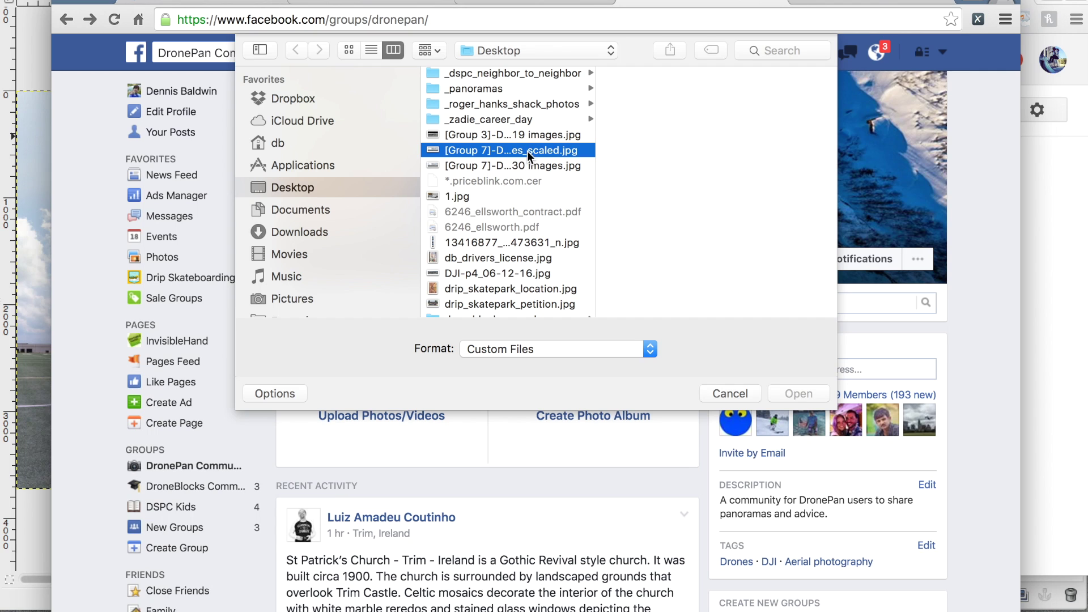
left_click(784, 392)
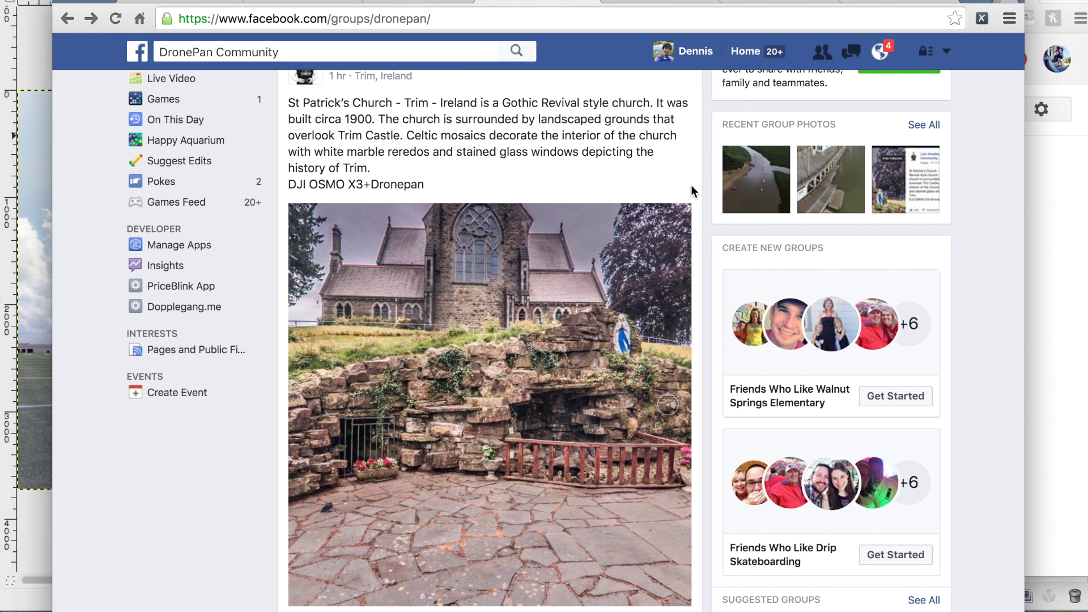
scroll(692, 184, "down", 1)
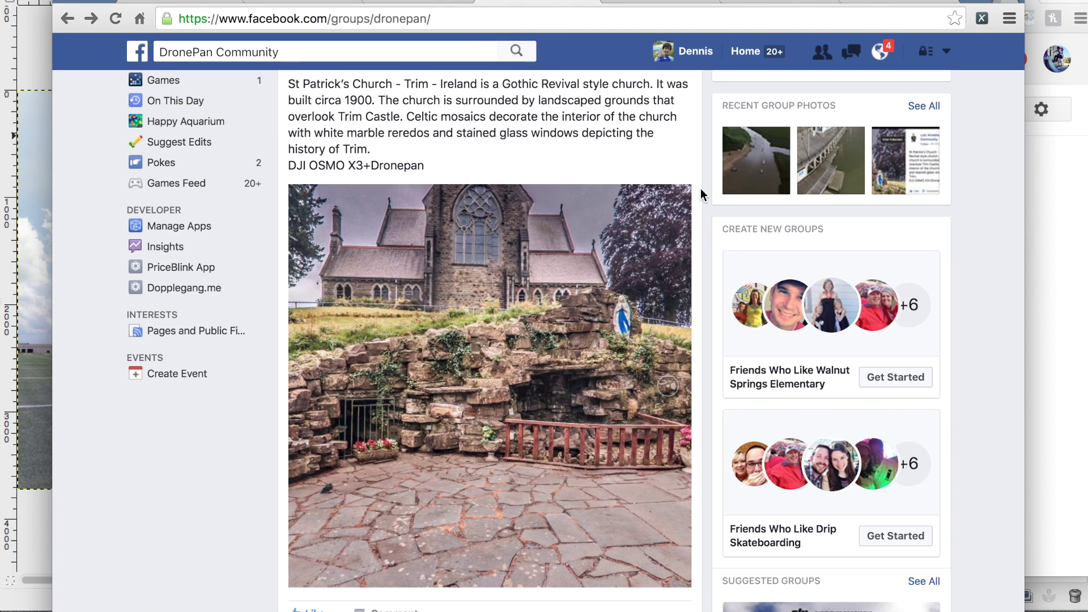
- Scroll the group feed and drag inside members' 360 photo posts to look around
scroll(700, 188, "down", 1)
left_click_drag(524, 393, 533, 360)
scroll(535, 357, "down", 12)
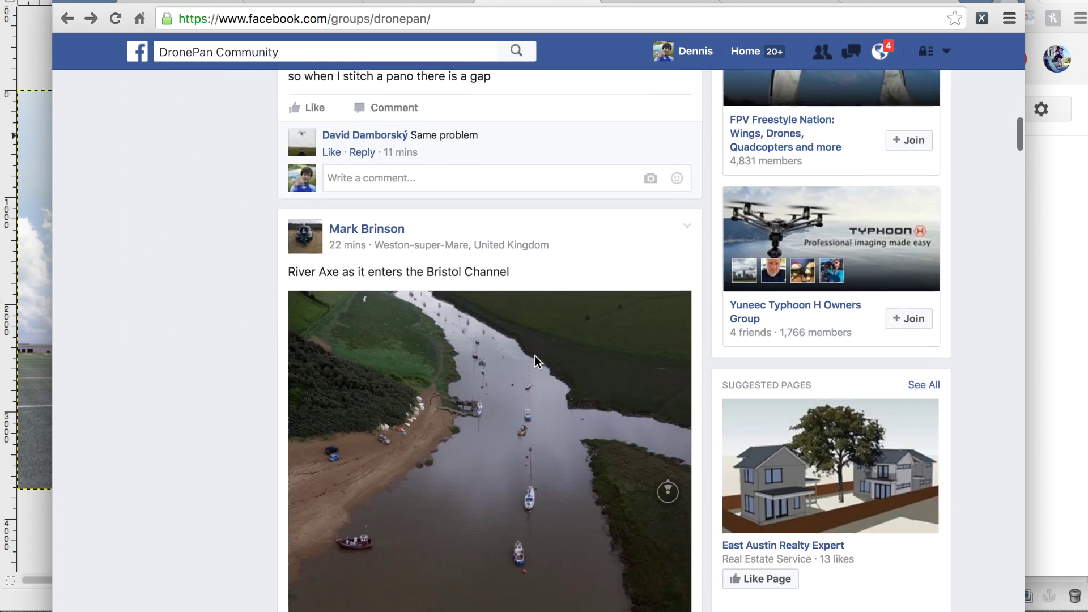
scroll(535, 361, "down", 3)
left_click_drag(554, 482, 470, 267)
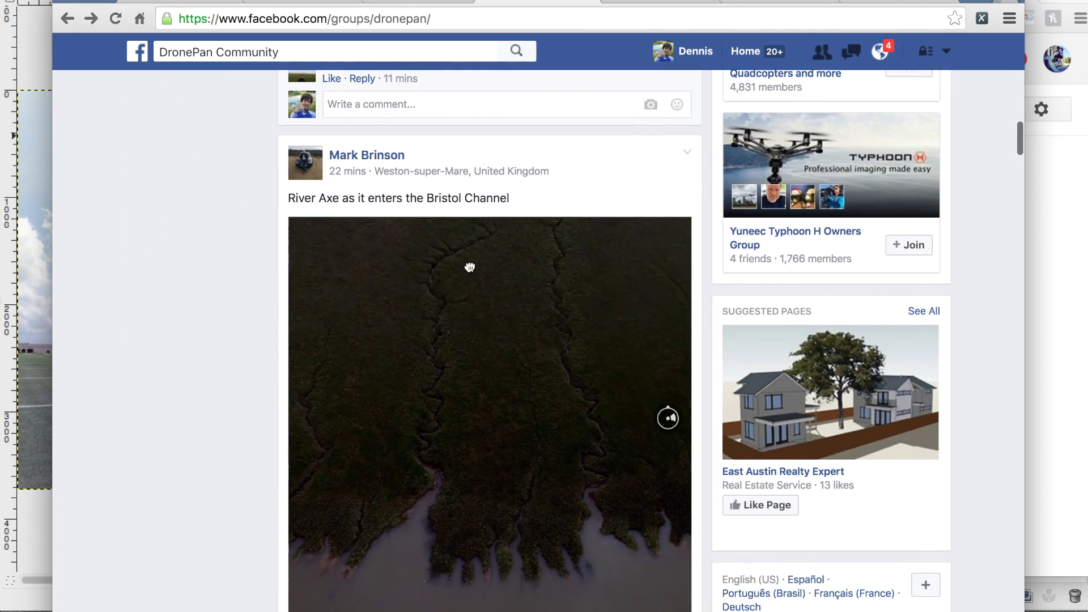
scroll(567, 255, "down", 10)
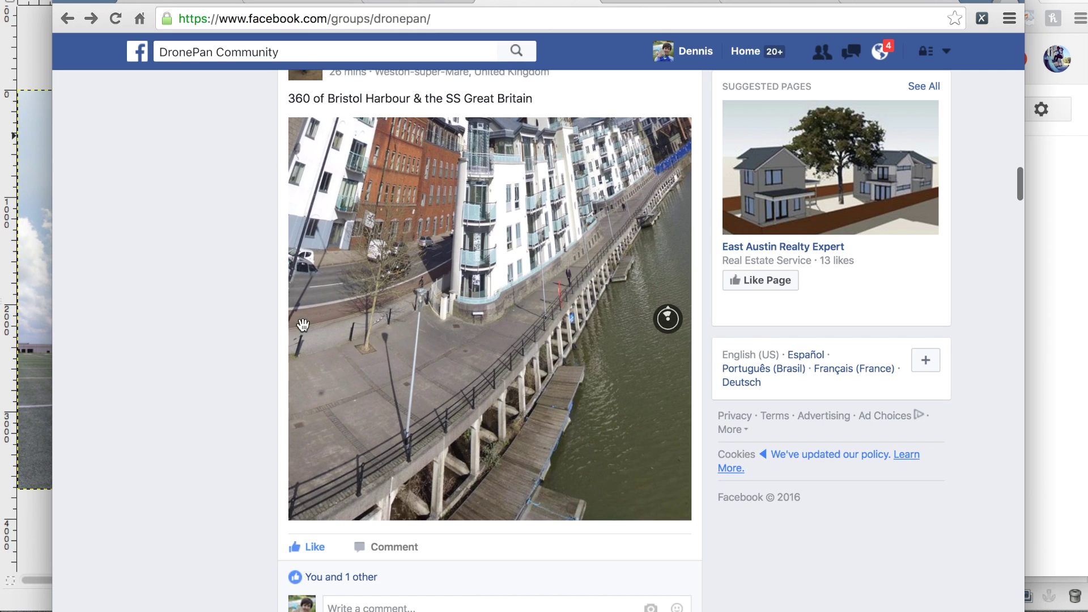
scroll(205, 309, "down", 1)
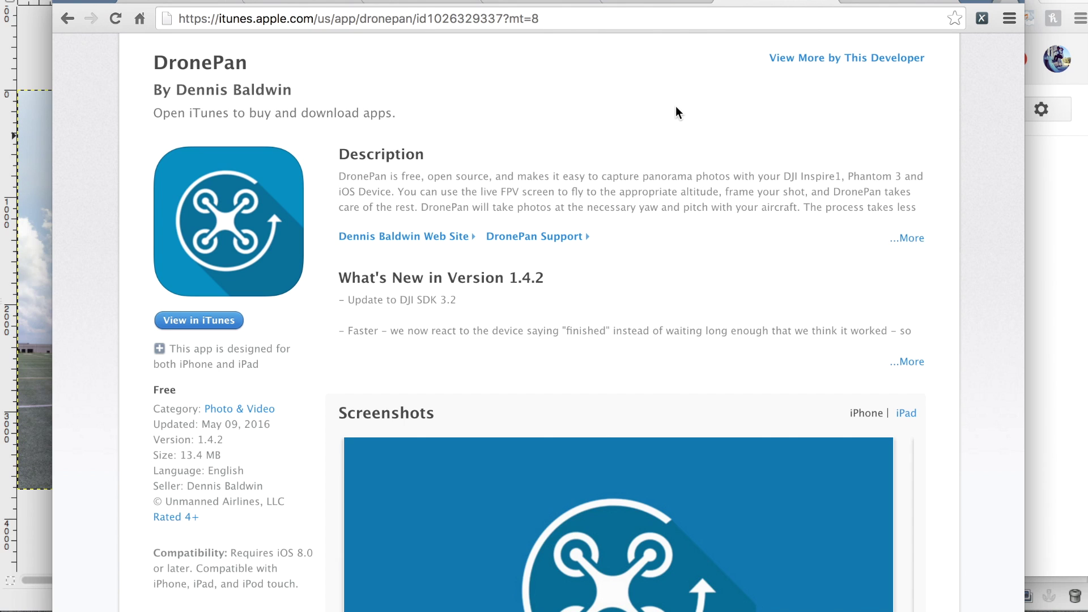
- Go to the dbaldwin/dronepan GitHub repository and scroll down to its README on contributing and beta testing
left_click(871, 2)
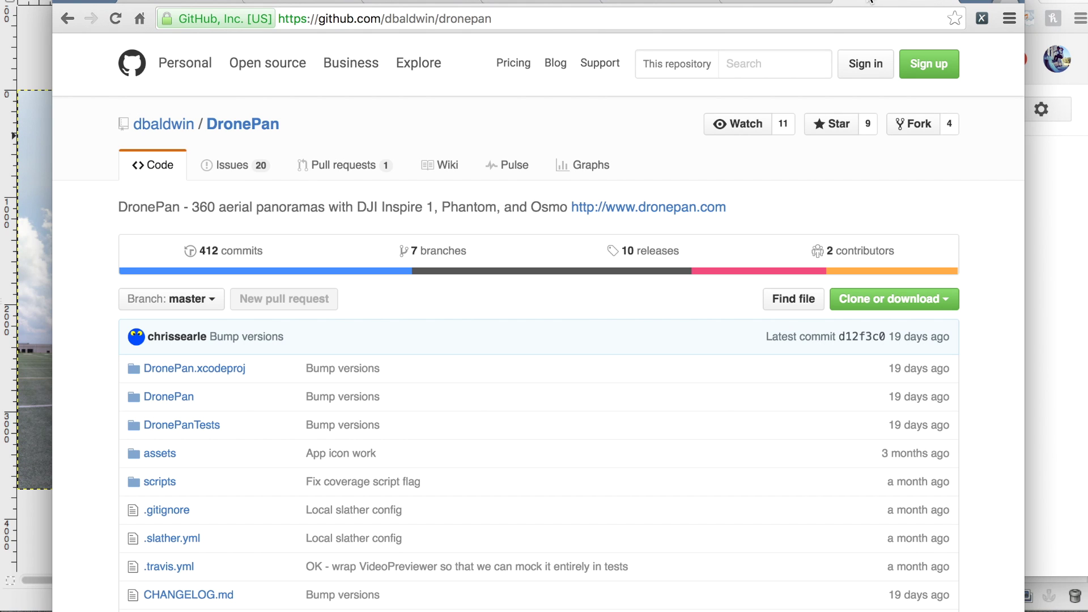
scroll(707, 162, "down", 3)
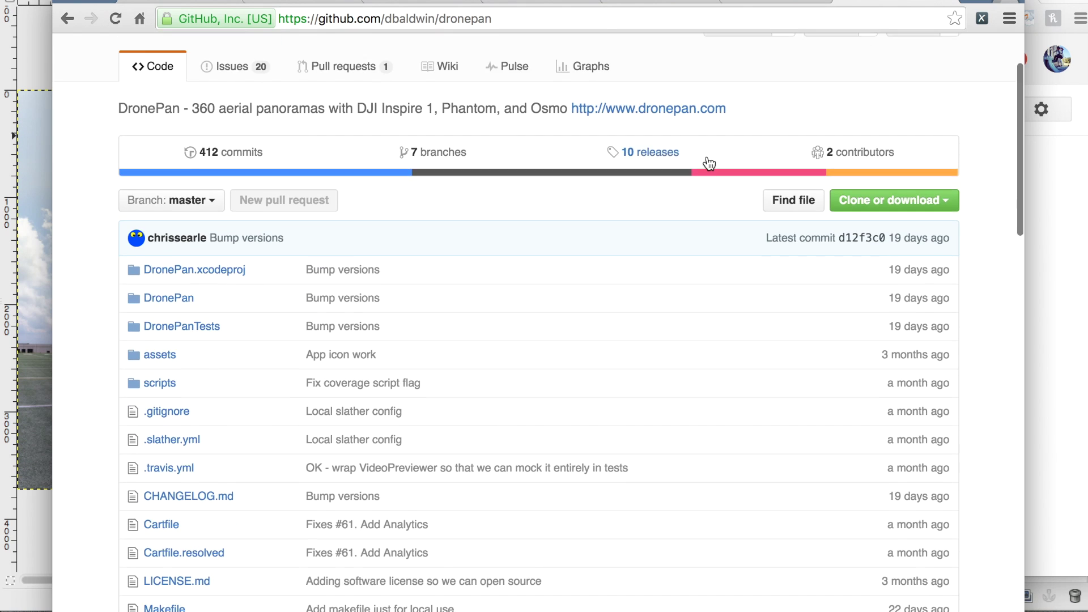
scroll(708, 164, "down", 15)
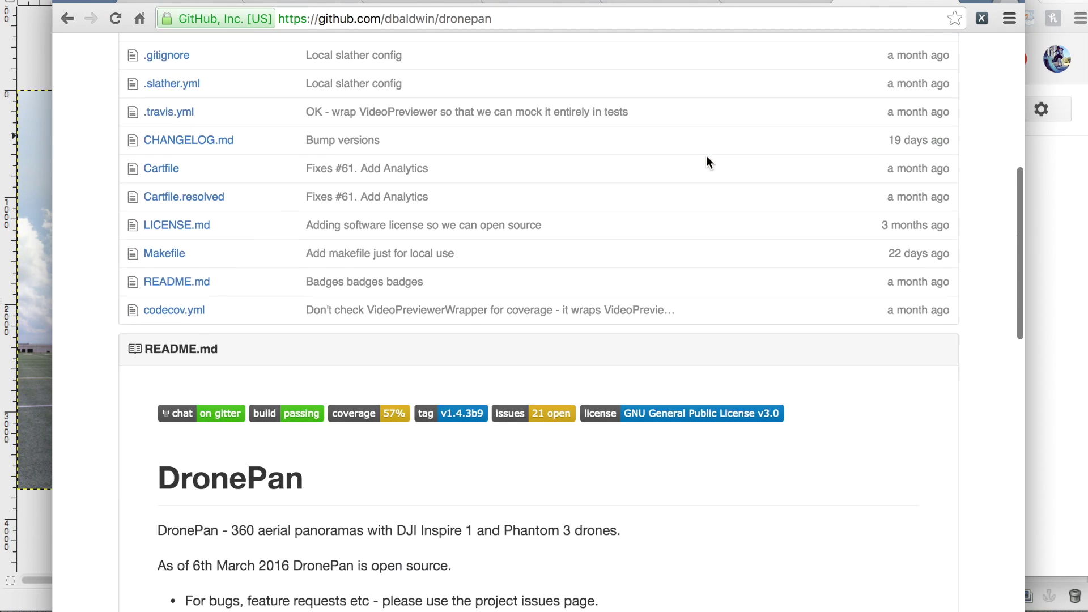
scroll(707, 163, "down", 2)
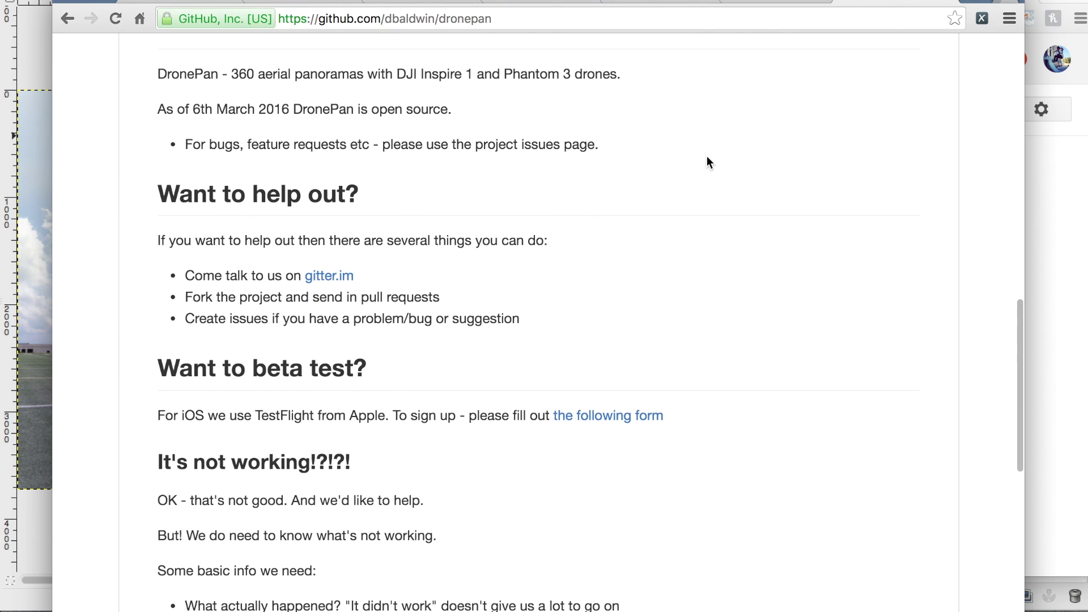
scroll(707, 162, "down", 4)
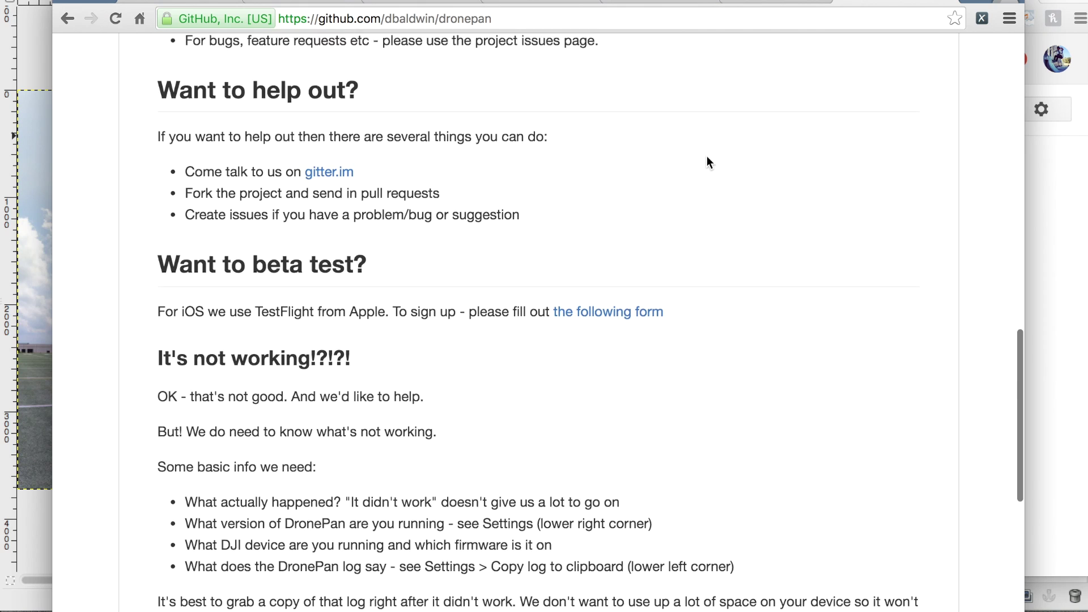
scroll(706, 159, "up", 20)
scroll(639, 301, "down", 4)
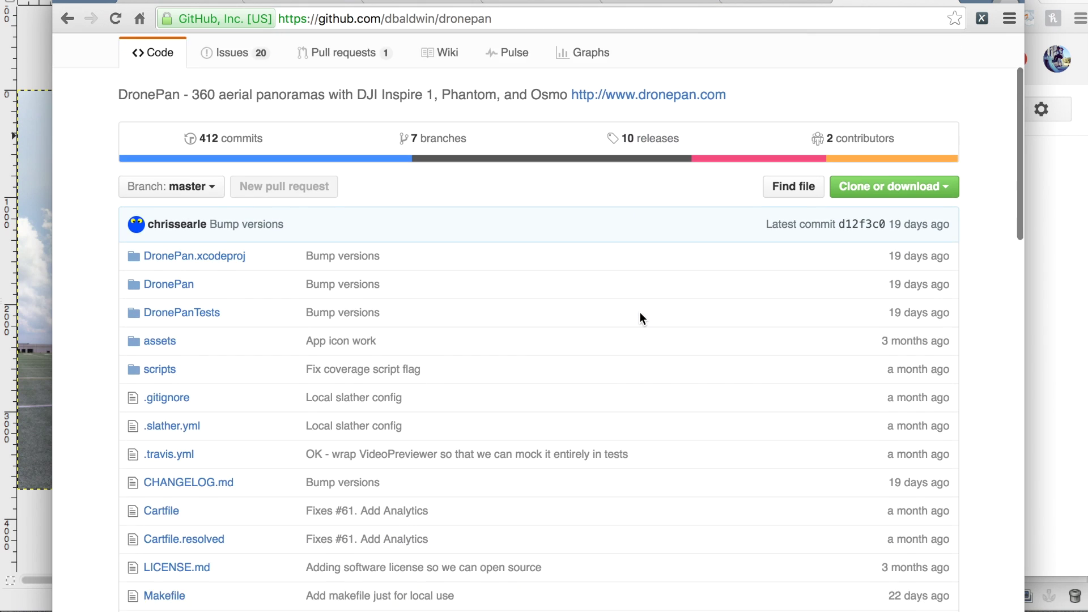
scroll(641, 313, "down", 8)
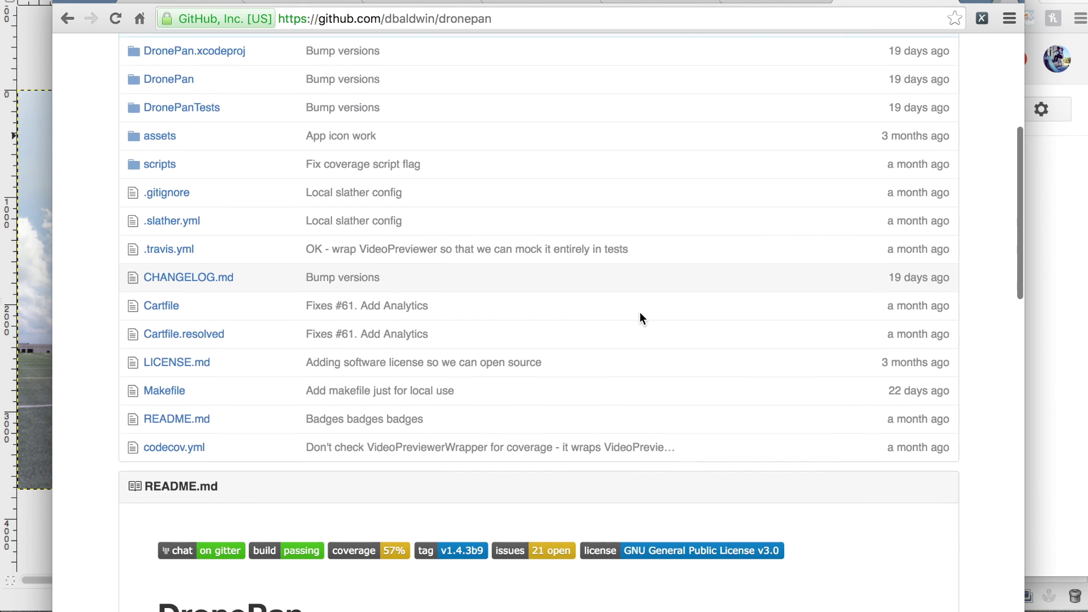
scroll(641, 318, "down", 20)
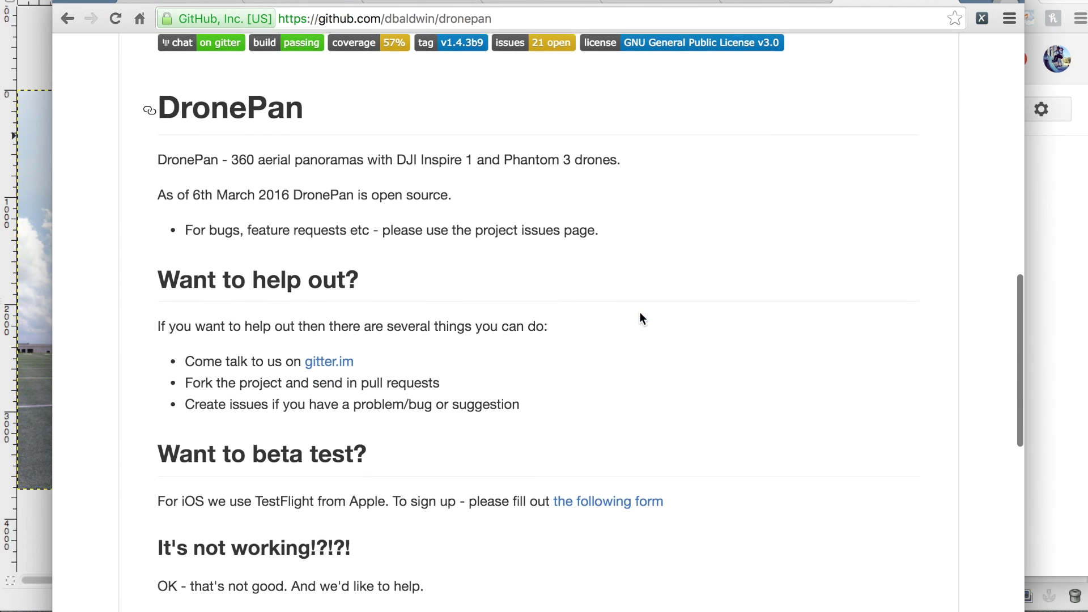